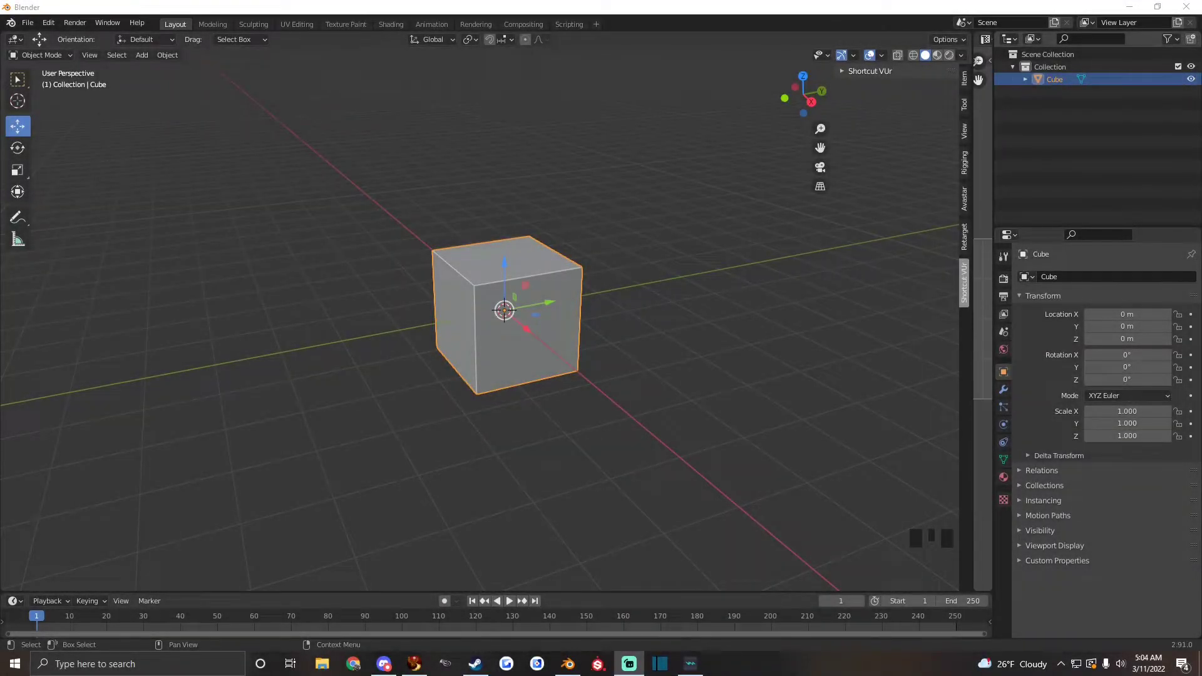
Duplicate a single top edge of the cube in edit mode and move the copy clear of the cube.
right_click(460, 305)
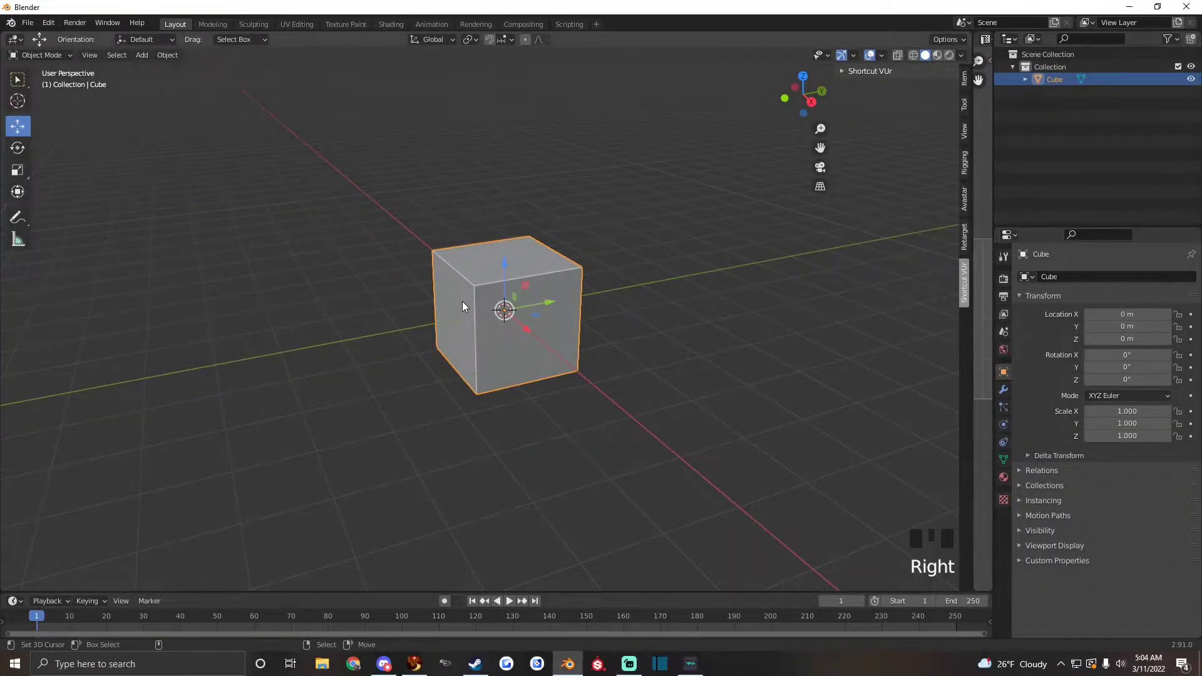
key(Tab)
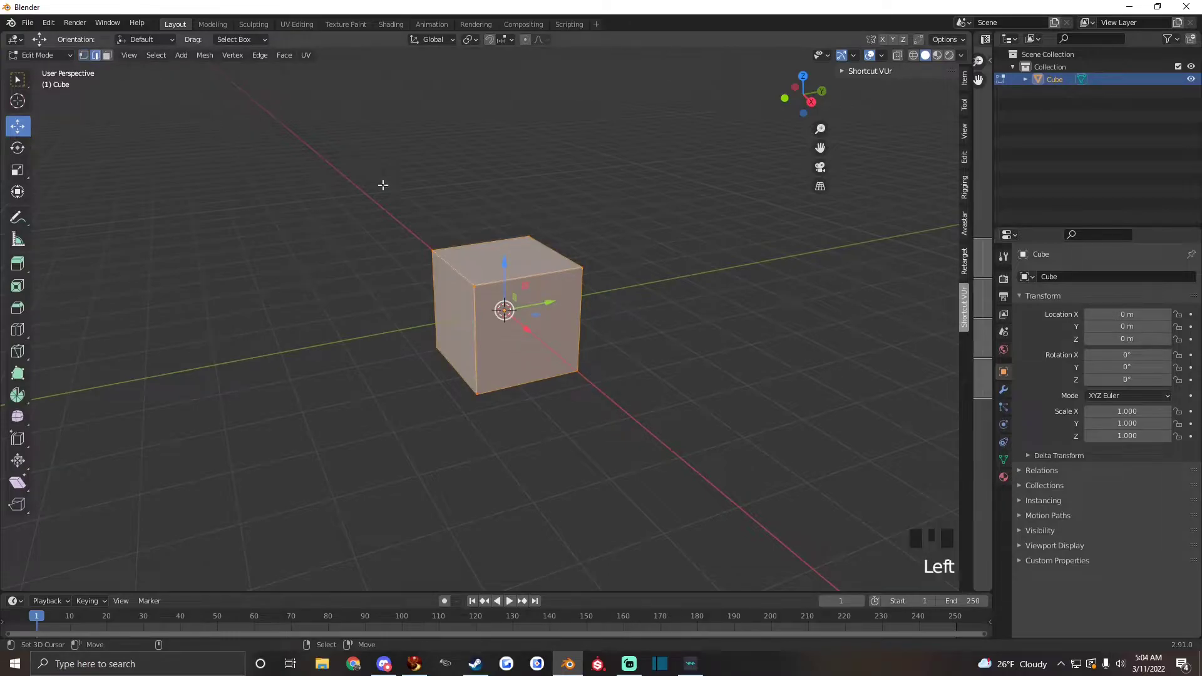
right_click(452, 267)
key(shift+d)
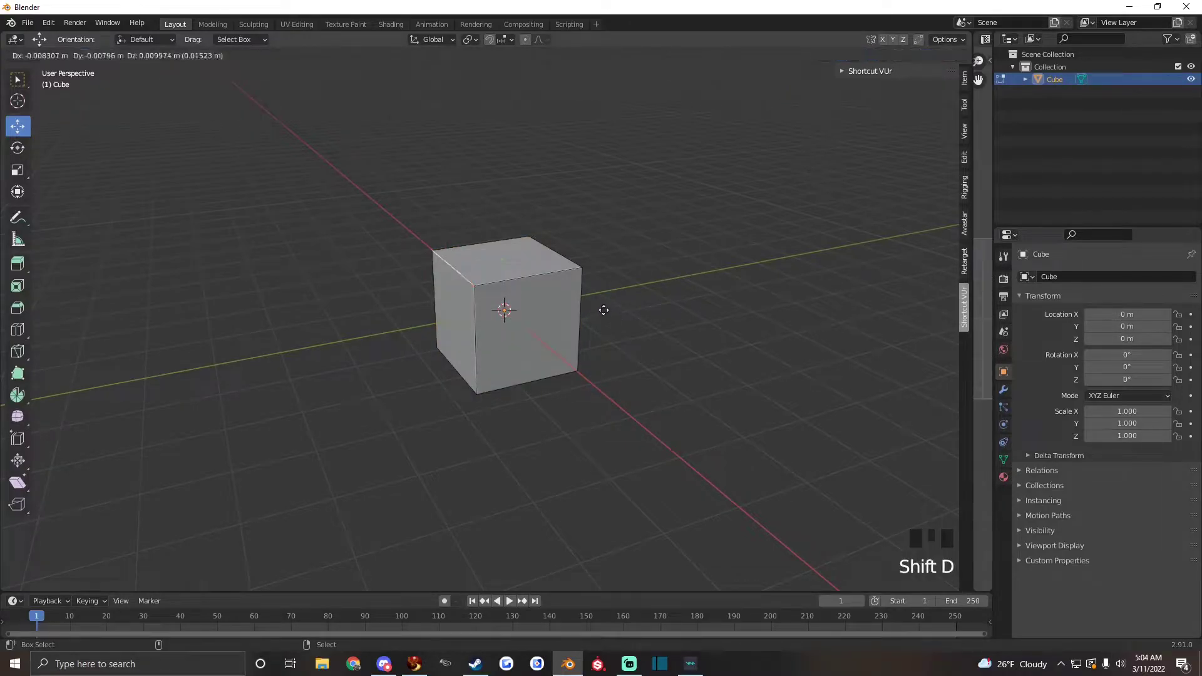
click(511, 272)
alt+shift+drag(370, 317, 523, 367)
alt+drag(524, 367, 505, 344)
drag(527, 277, 477, 294)
Separate the duplicated edge into its own object and return to object mode.
scroll(479, 356, up, 2)
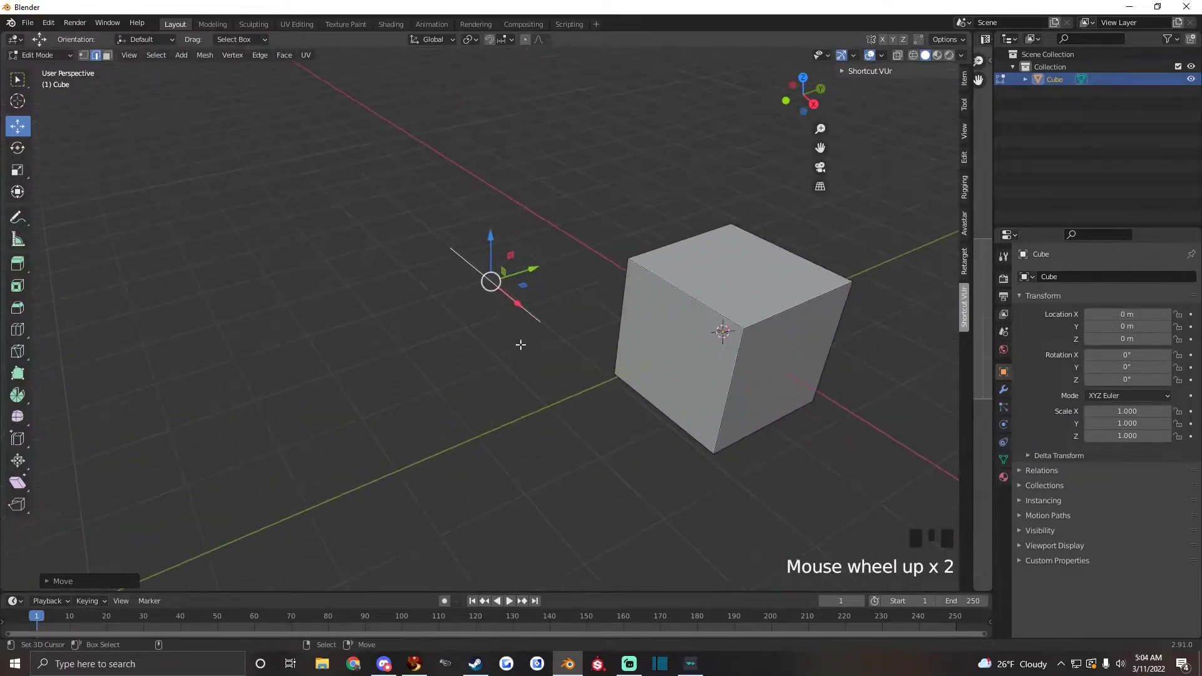
alt+drag(518, 344, 510, 354)
key(p)
click(520, 359)
key(Tab)
Convert the separated edge object to a curve.
right_click(503, 296)
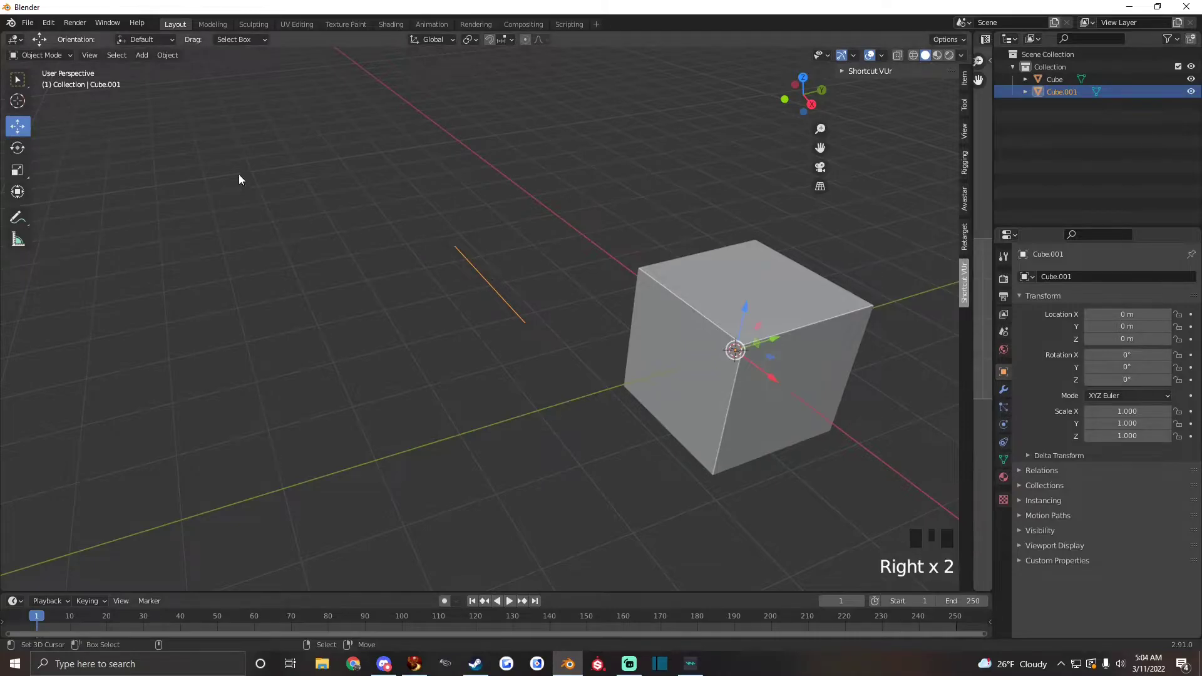
click(157, 56)
mouse_move(191, 383)
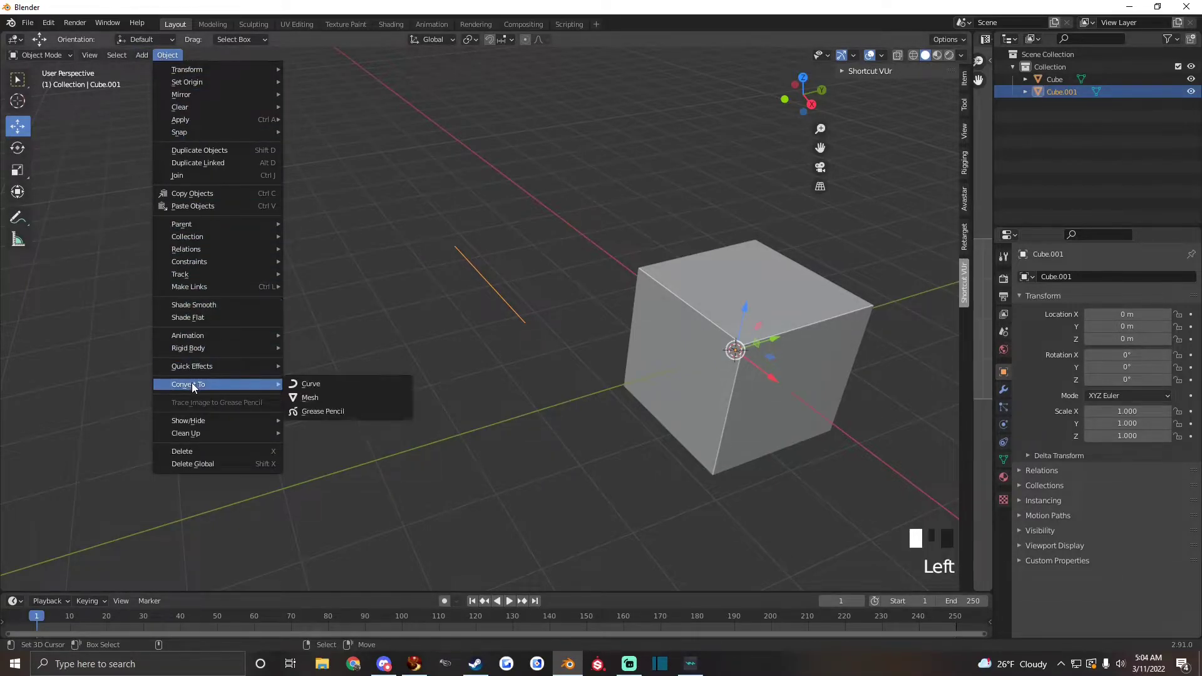
click(305, 386)
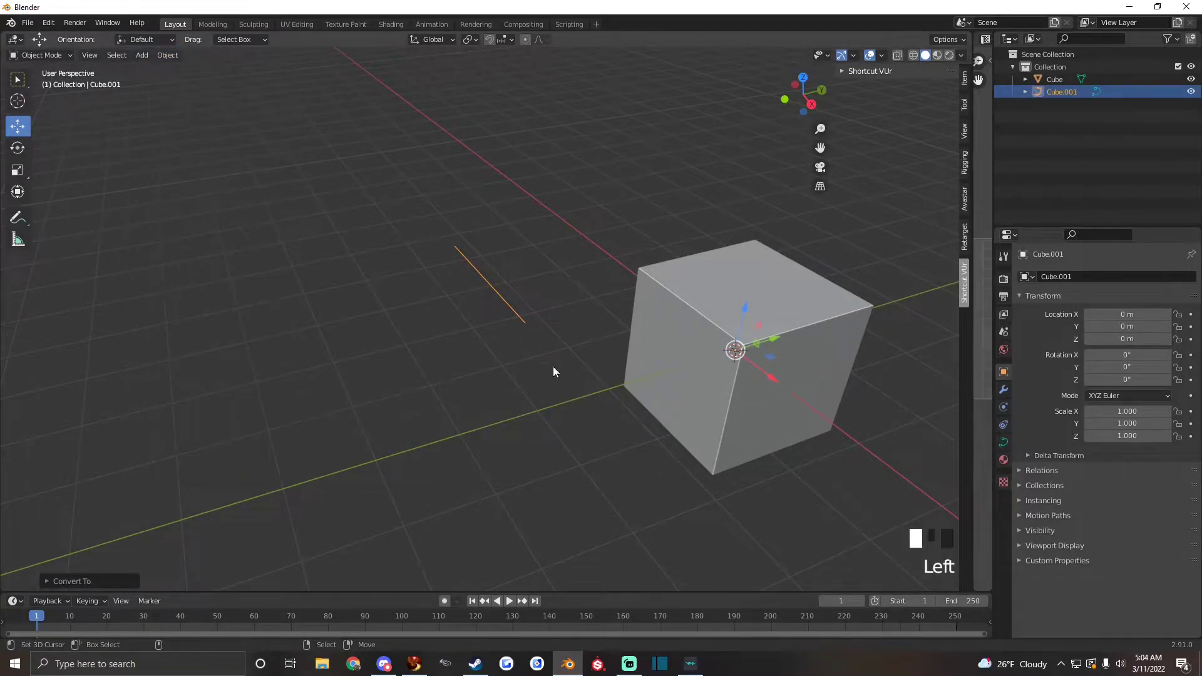
Give the curve a round bevel with a resolution of 5 and a depth of 0.382 m.
click(1006, 442)
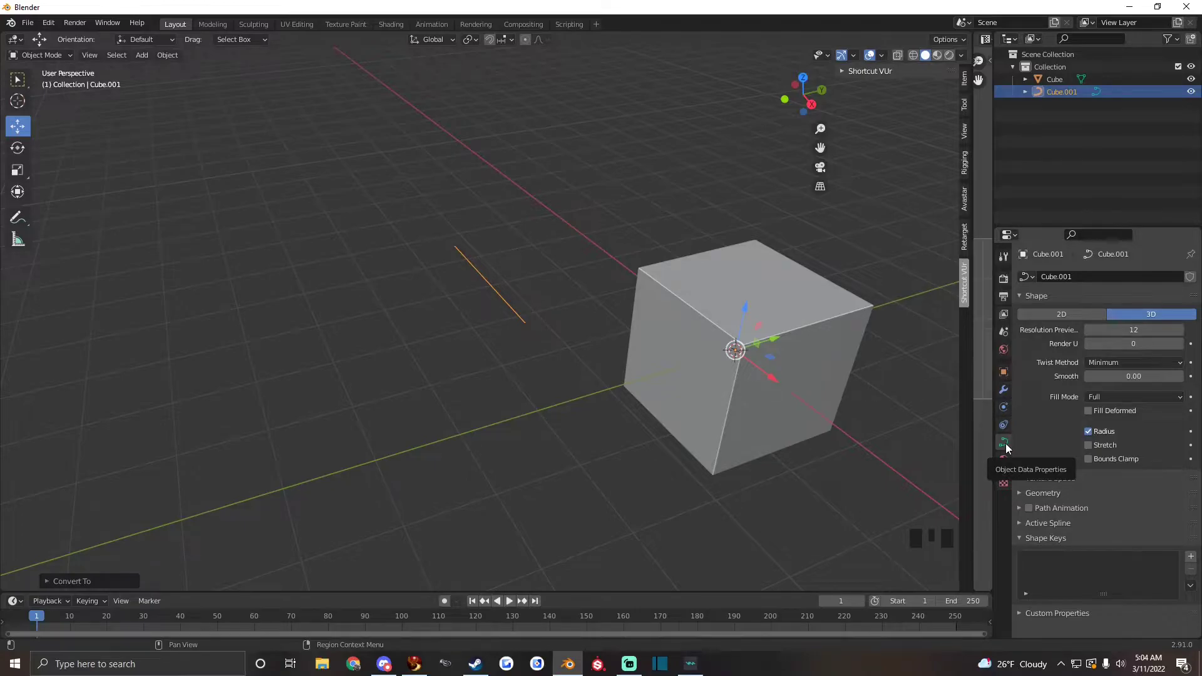
click(1047, 493)
scroll(1048, 493, down, 4)
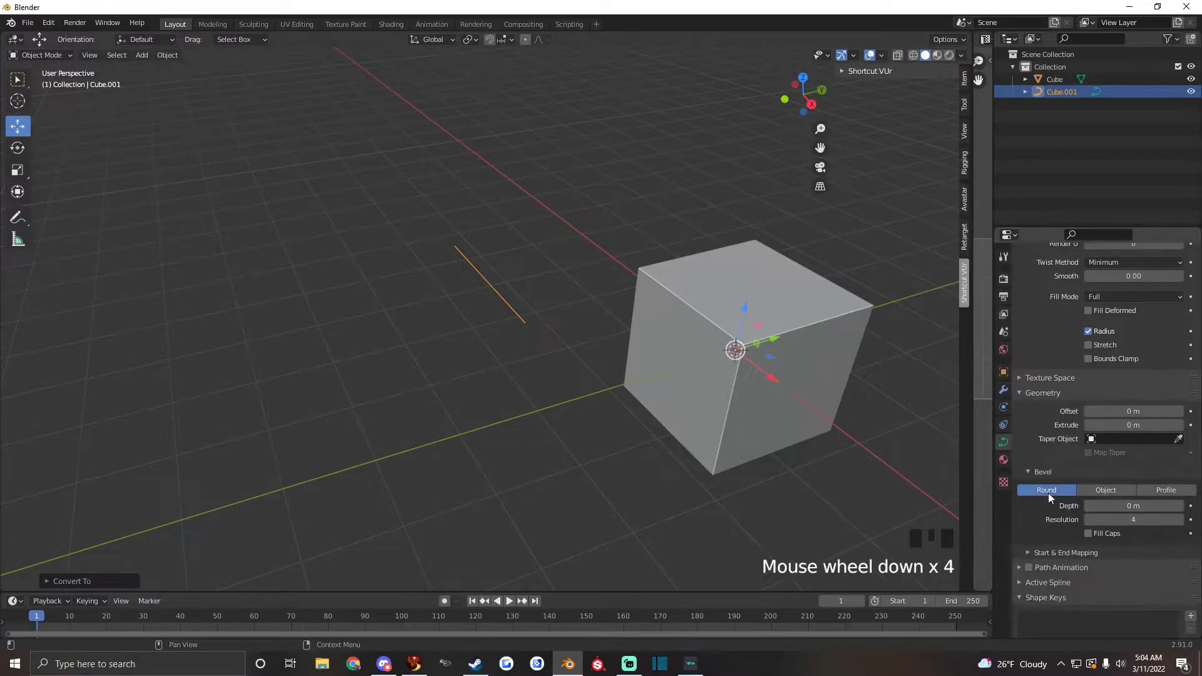
click(1180, 520)
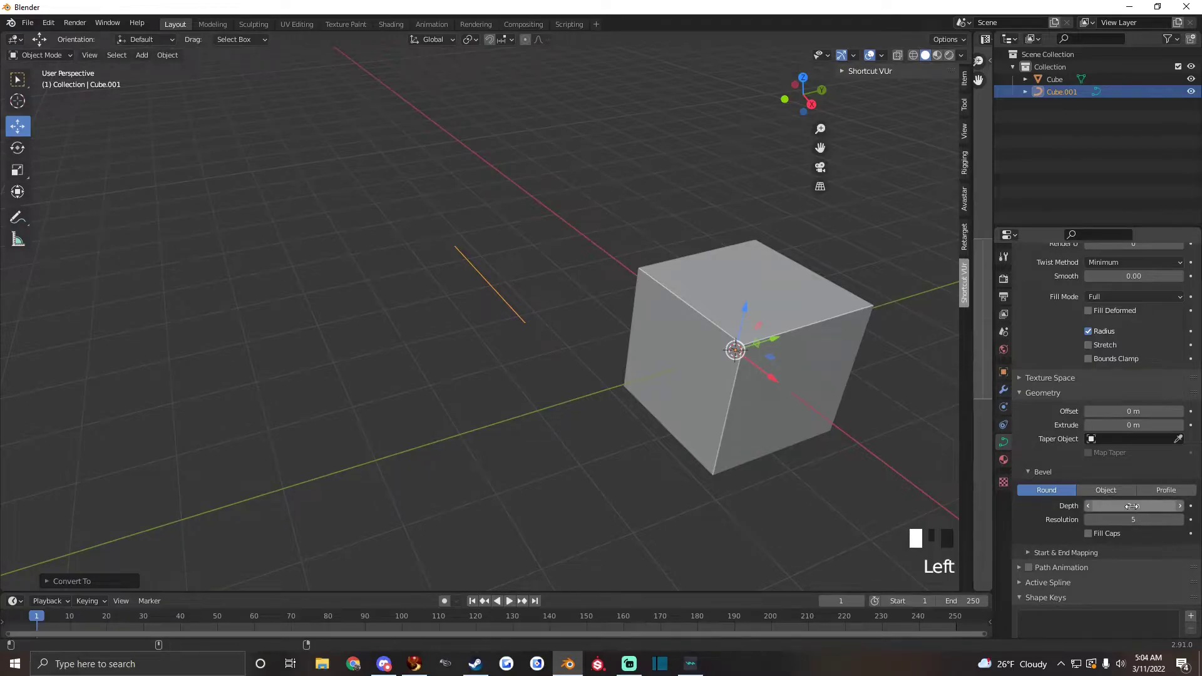
mouse_move(1135, 507)
shift+mouse_down()
mouse_move(1166, 507)
mouse_move(1124, 506)
shift+mouse_up()
Convert the beveled curve to a mesh.
click(167, 55)
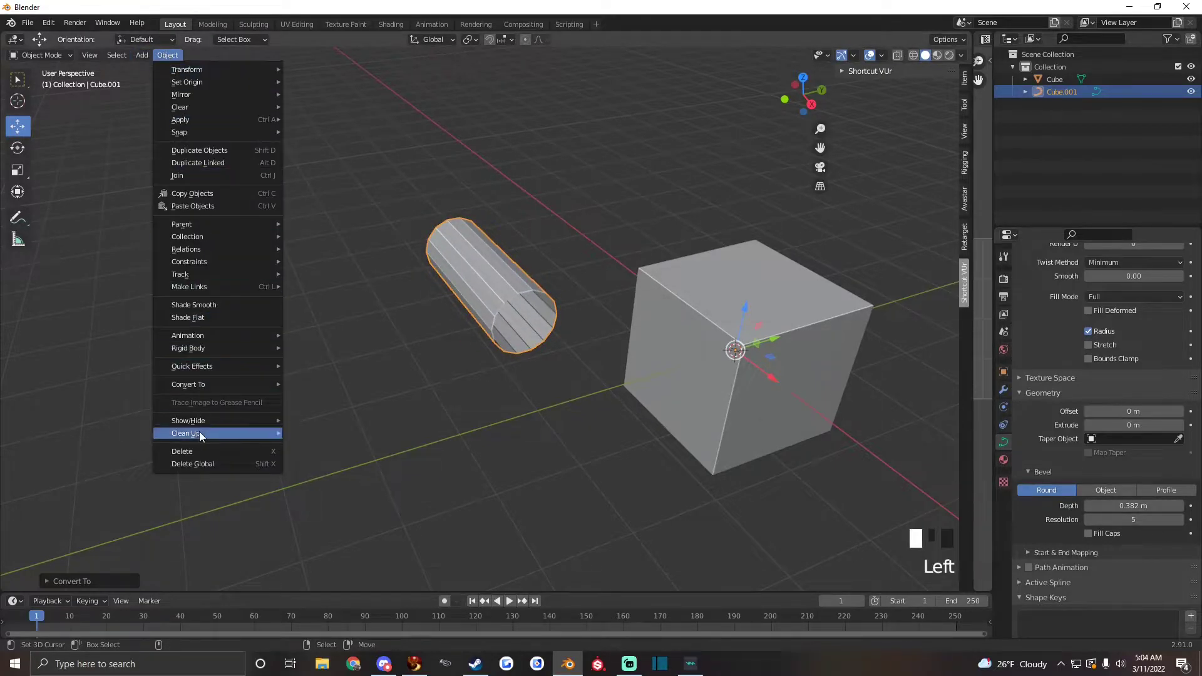
mouse_move(206, 389)
click(313, 398)
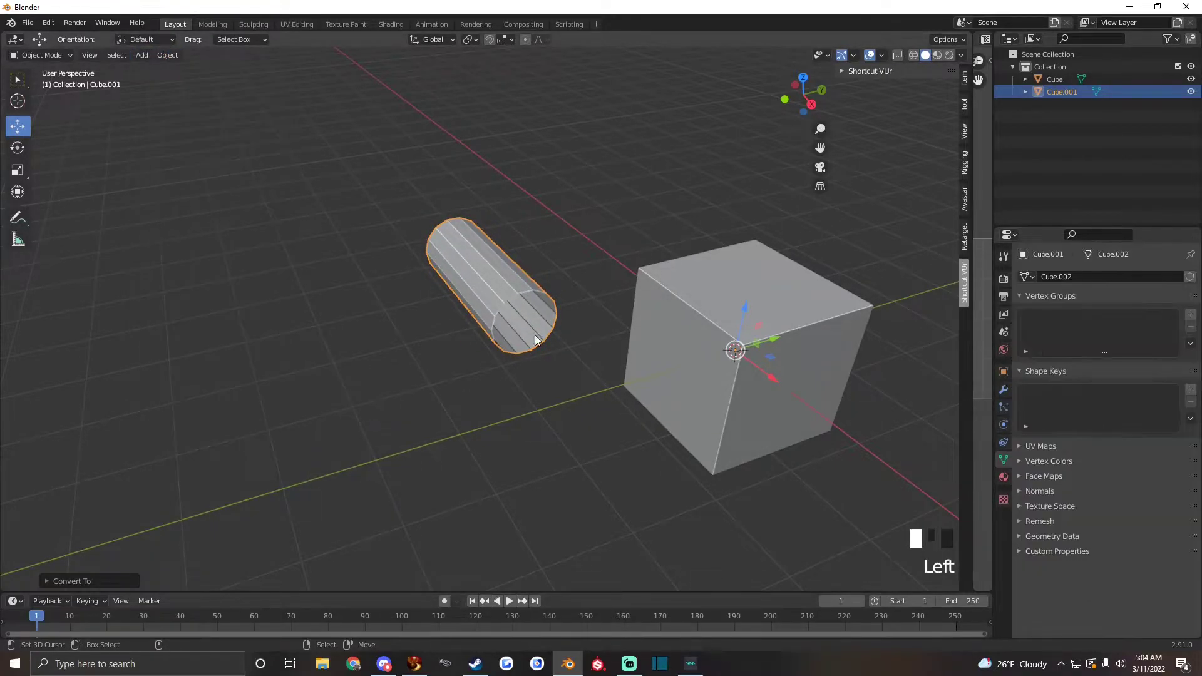
Deselect the tube's geometry in edit mode, return to object mode and shade the tube smooth.
key(Tab)
scroll(516, 305, up, 1)
key(a)
key(a)
key(a)
alt+shift+drag(515, 305, 493, 318)
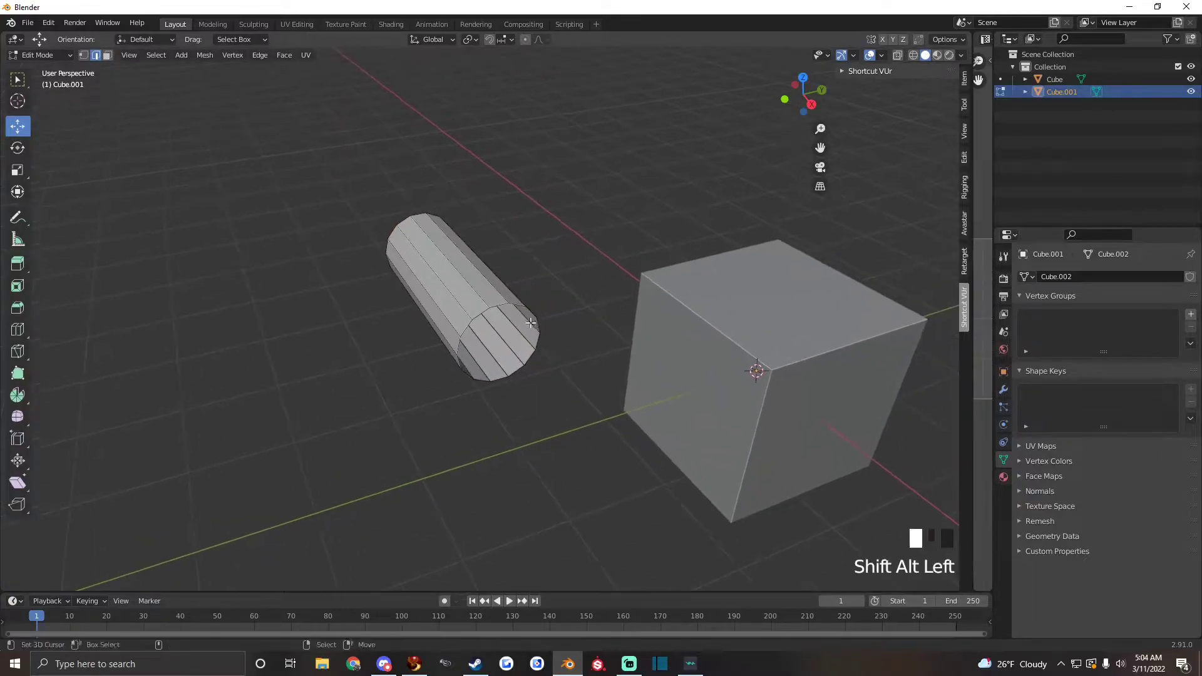
scroll(491, 318, up, 2)
key(Tab)
key(q)
click(397, 202)
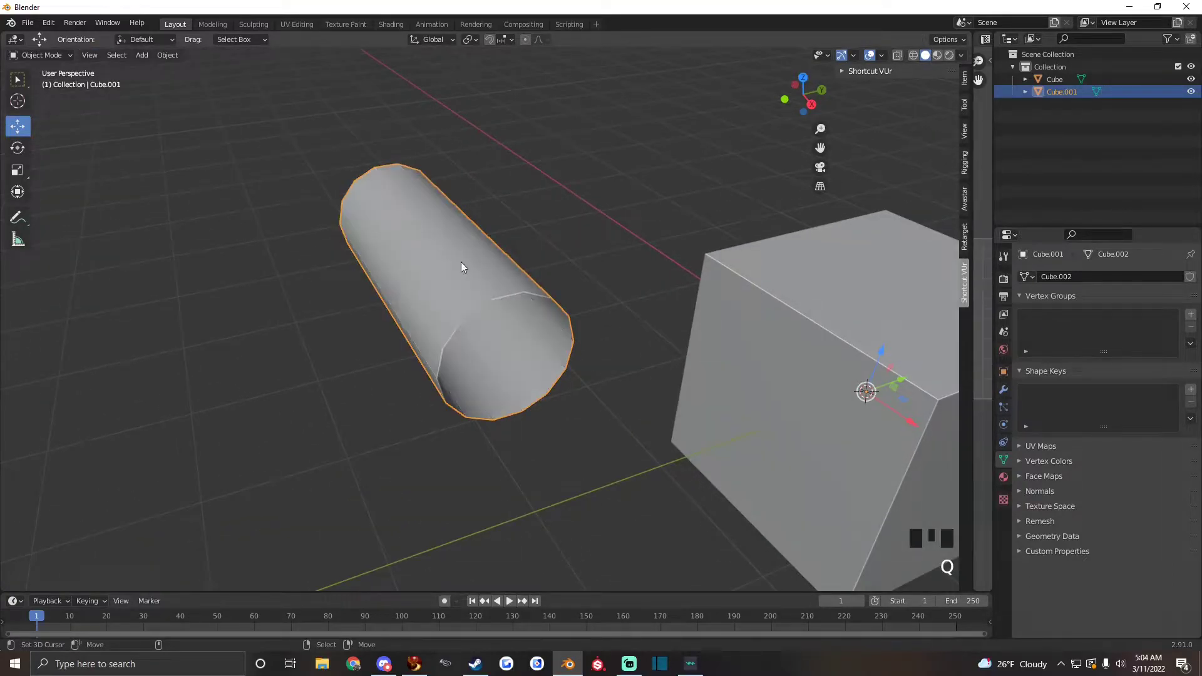
key(q)
click(431, 300)
Try selecting the edge loop around the tube's near open end in edit mode.
key(Tab)
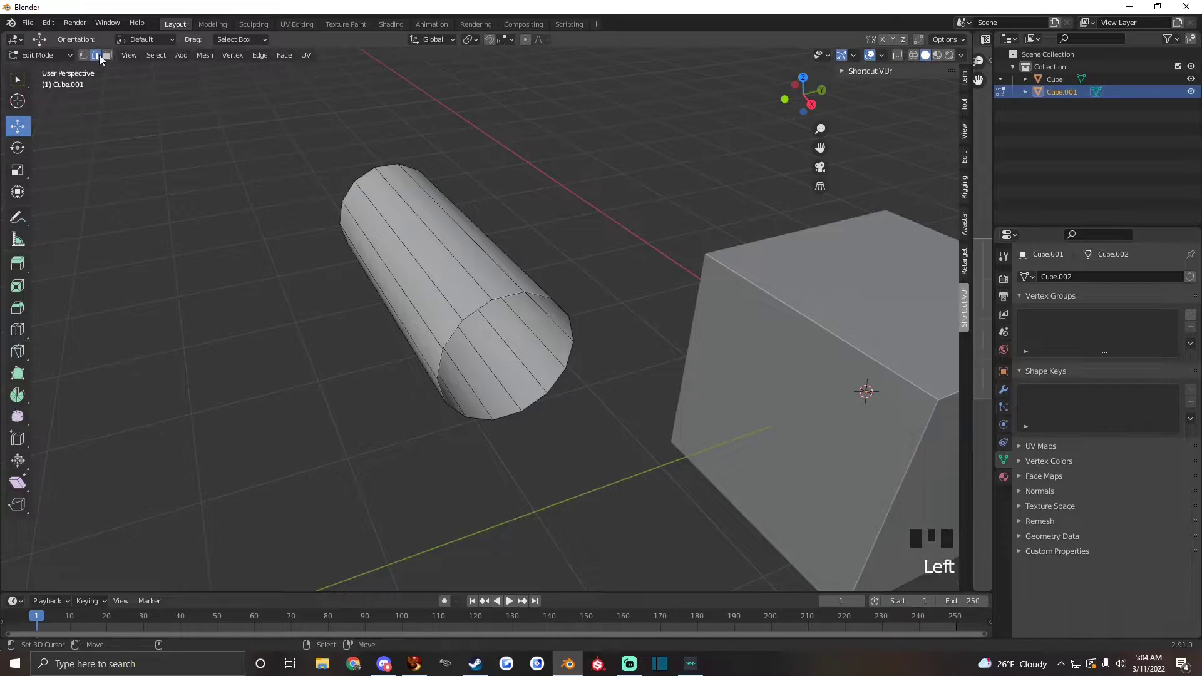
right_click(510, 301)
alt+shift+right_click(510, 299)
right_click(510, 297)
right_click(509, 297)
right_click(509, 297)
alt+shift+right_click(510, 296)
alt+shift+right_click(510, 297)
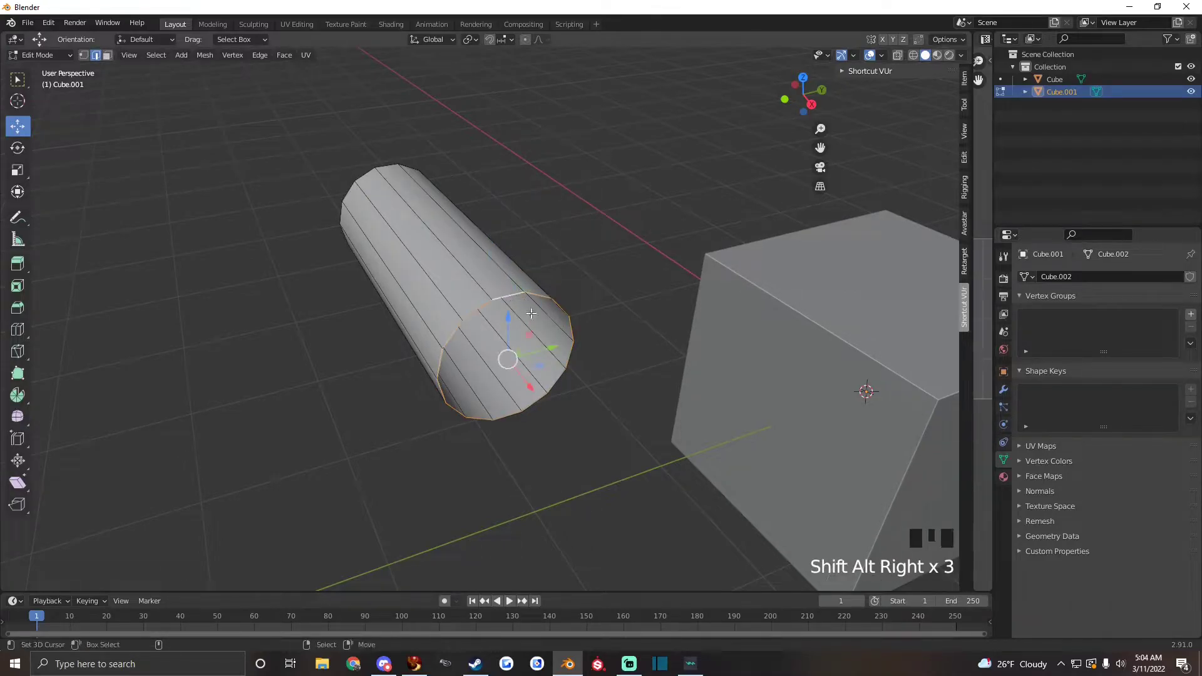
drag(512, 362, 408, 271)
key(ctrl+z)
key(Tab)
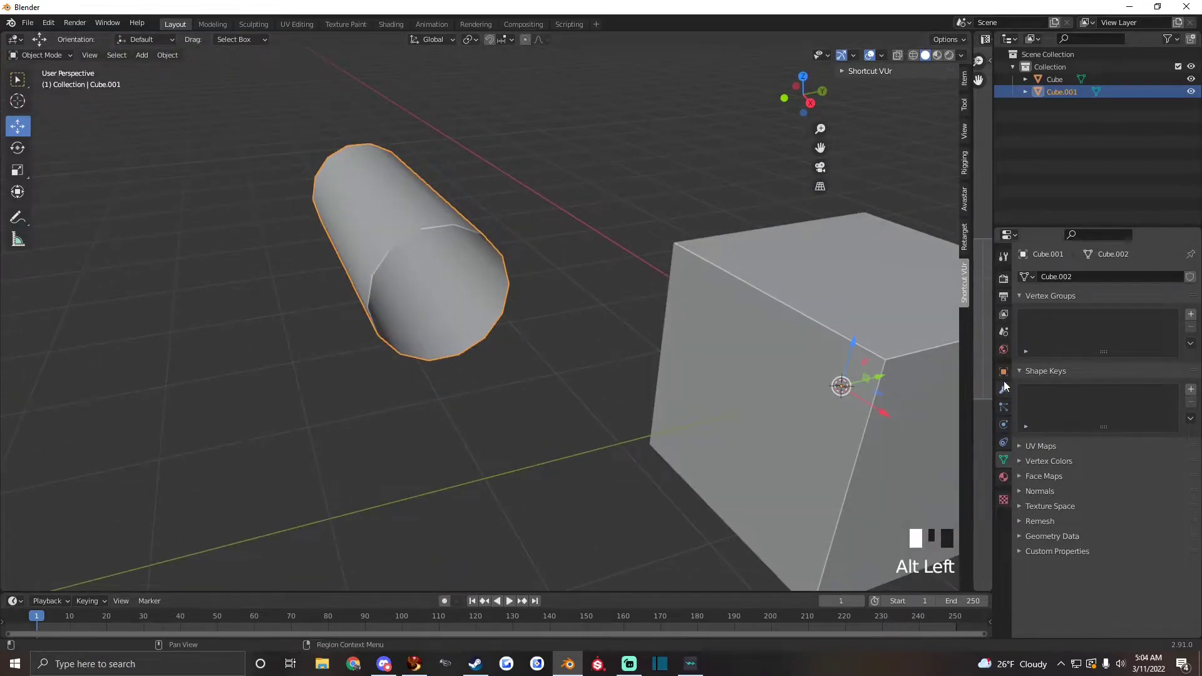
Add a Solidify modifier with a thickness of 0.172 m to the tube and apply it.
click(1004, 389)
click(1047, 277)
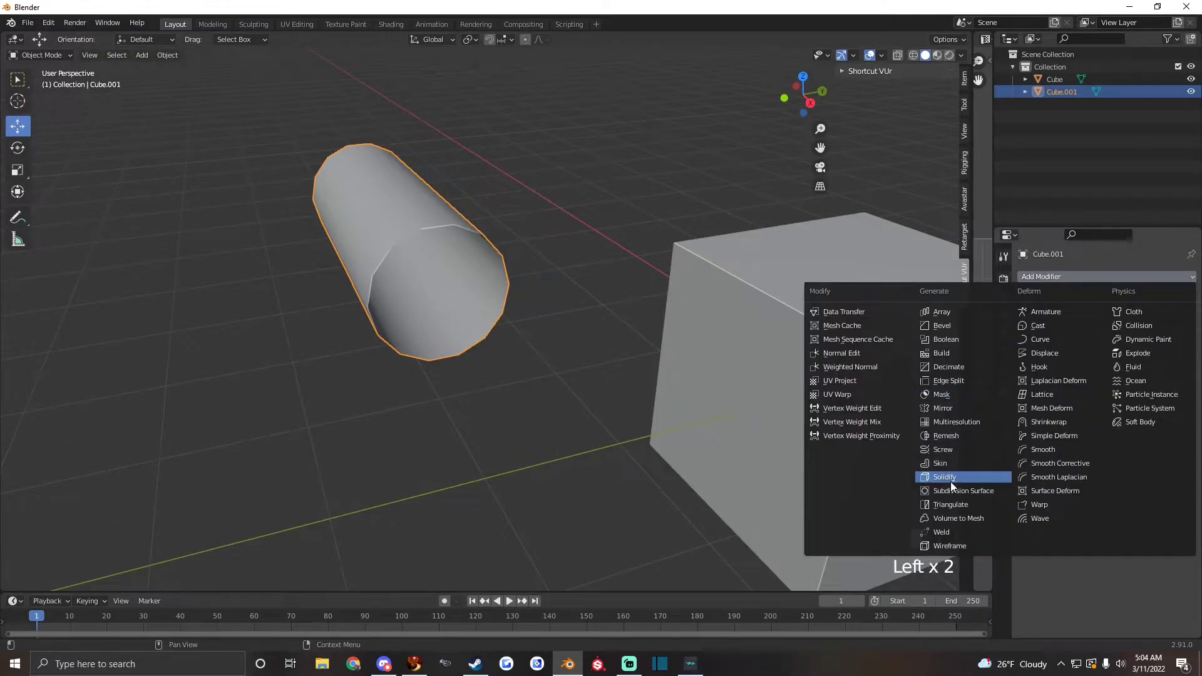
click(1097, 570)
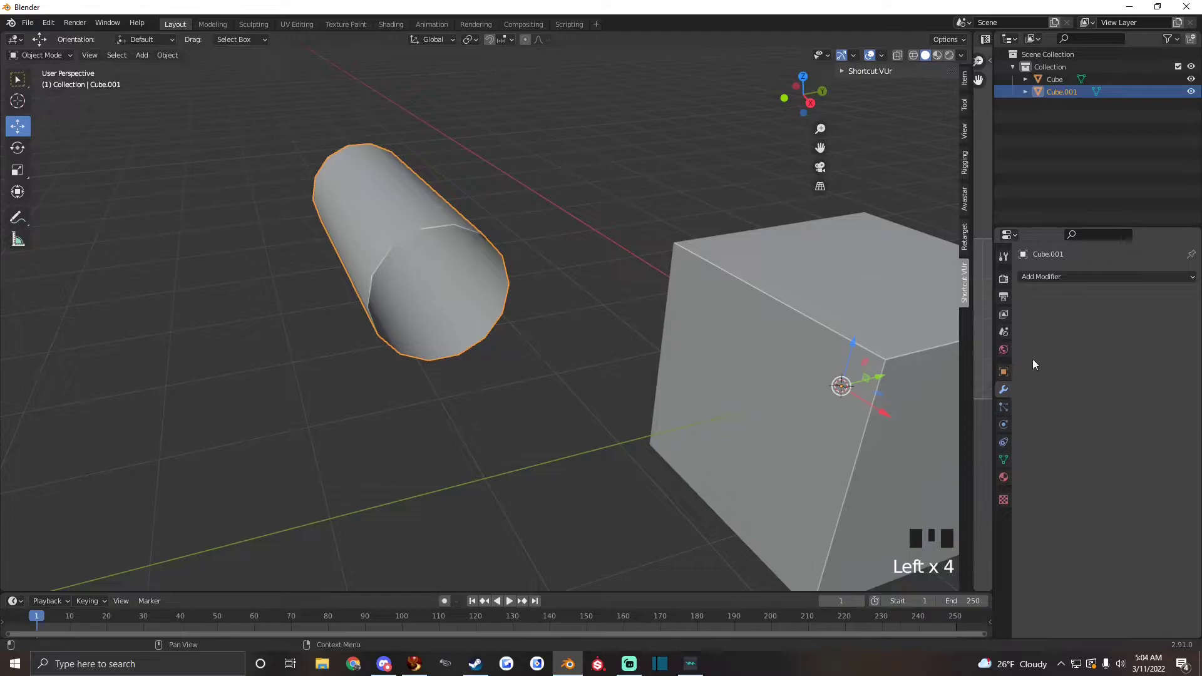
click(1046, 278)
click(950, 477)
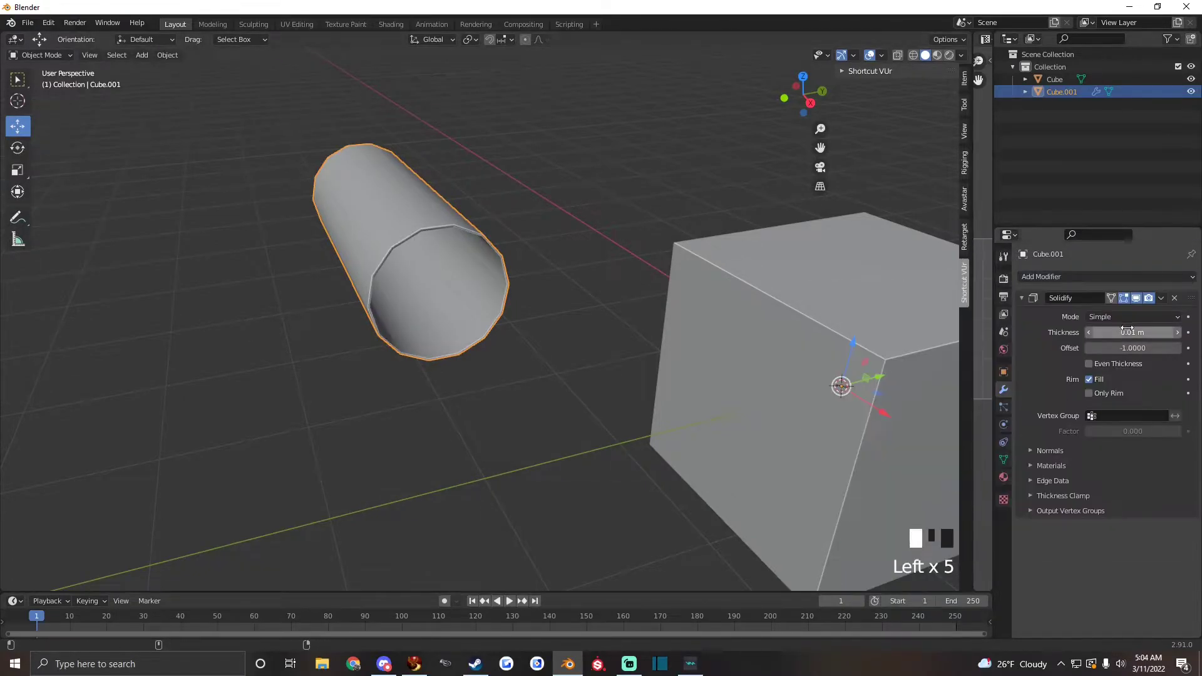
shift+drag(1132, 332, 1162, 333)
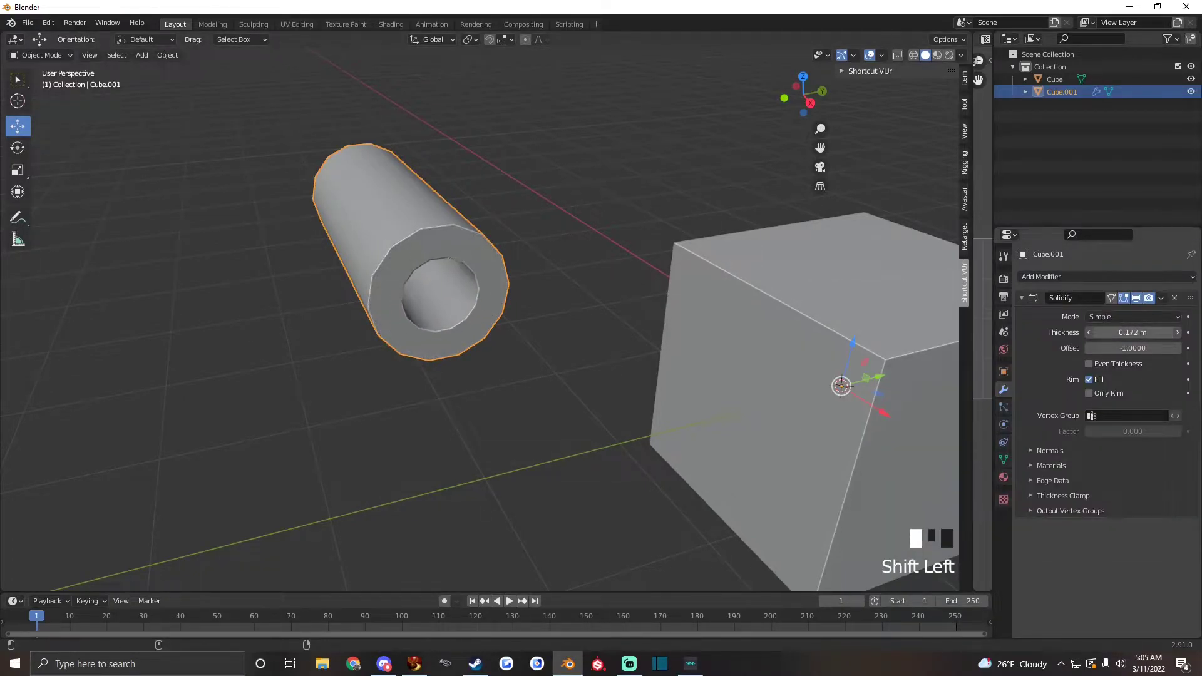
click(1161, 298)
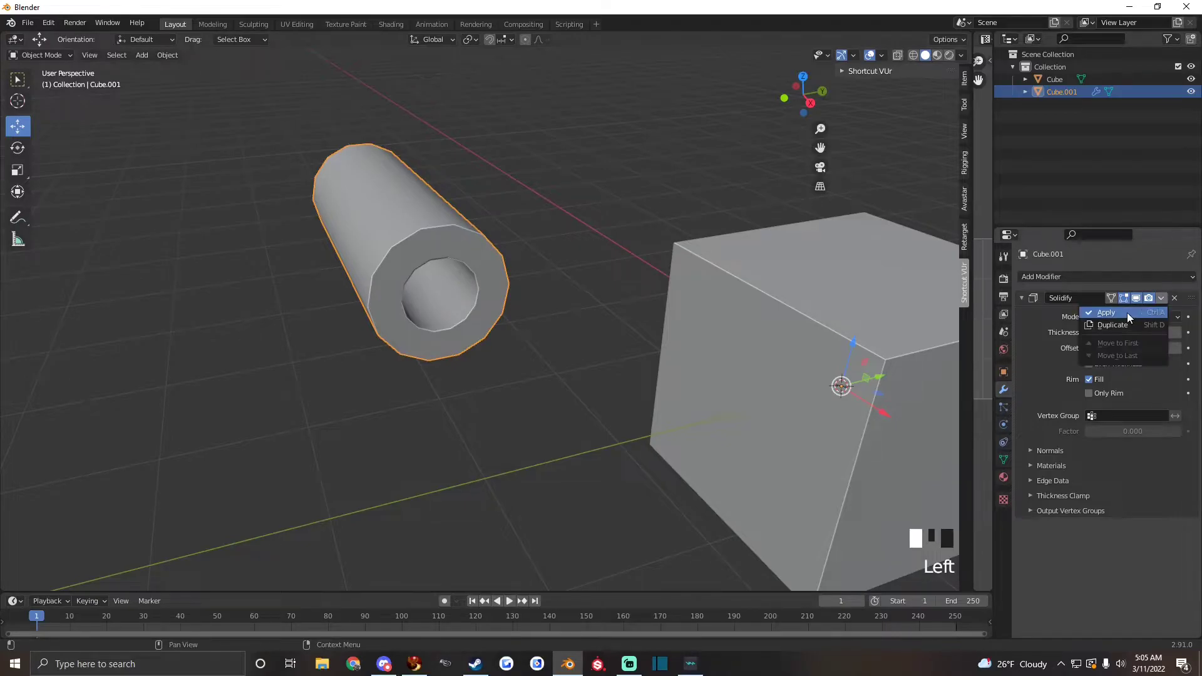
click(1127, 314)
Examine the thickened tube's mesh in edit mode from several sides.
key(Tab)
key(a)
key(a)
key(a)
alt+shift+drag(467, 344, 501, 347)
scroll(482, 379, up, 2)
scroll(556, 370, down, 3)
alt+drag(580, 355, 467, 324)
scroll(466, 324, down, 3)
key(Tab)
Select the cube in object mode and move it away from the tube and the origin.
right_click(590, 326)
drag(588, 308, 474, 236)
scroll(473, 308, up, 2)
Extrude one side face of the cube outward in edit mode to add a second block.
key(Tab)
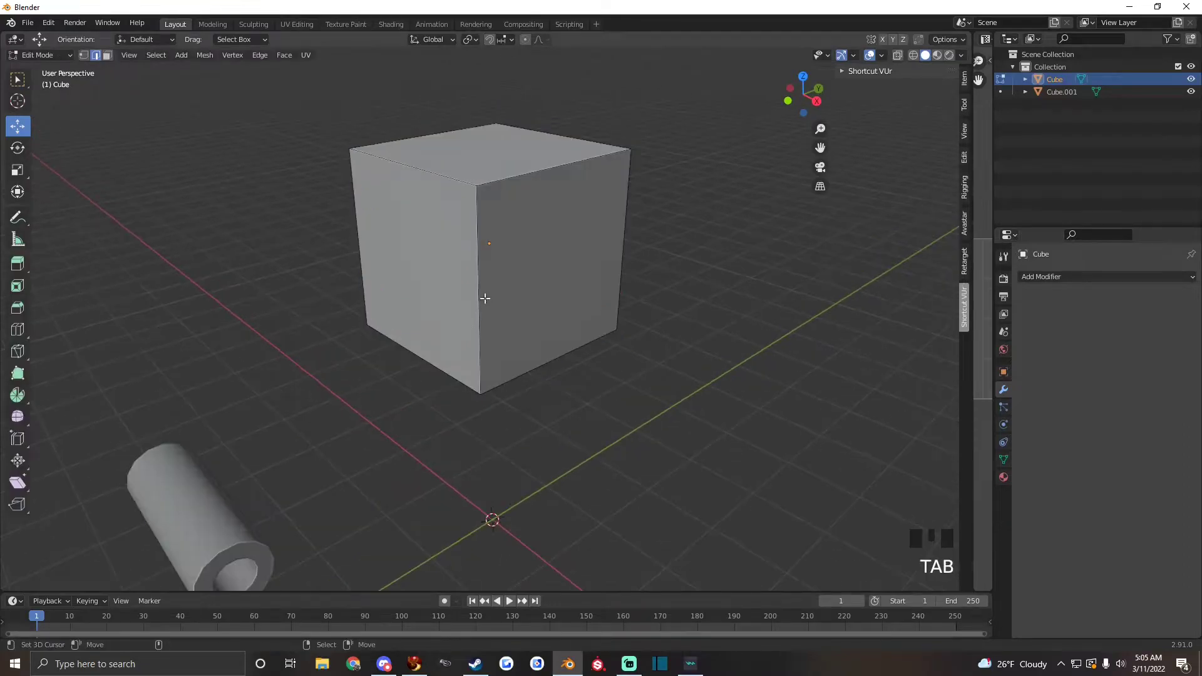
click(563, 282)
scroll(618, 295, down, 2)
mouse_move(618, 295)
alt+mouse_down()
mouse_move(693, 359)
mouse_move(612, 314)
alt+mouse_up()
key(e)
click(781, 317)
Extrude a long side face of the second block, and extrude the new block's end face to form a stepped shape.
alt+drag(781, 317, 443, 279)
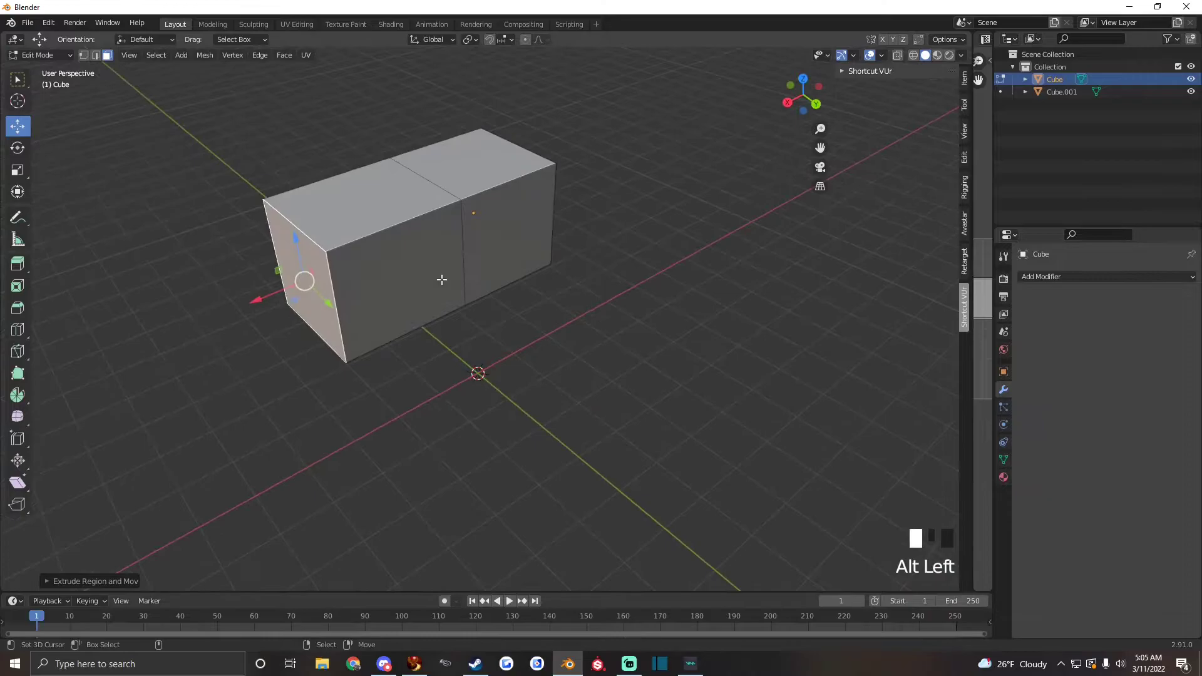
right_click(443, 279)
key(e)
click(535, 327)
alt+drag(615, 332, 603, 303)
scroll(604, 303, down, 2)
right_click(401, 283)
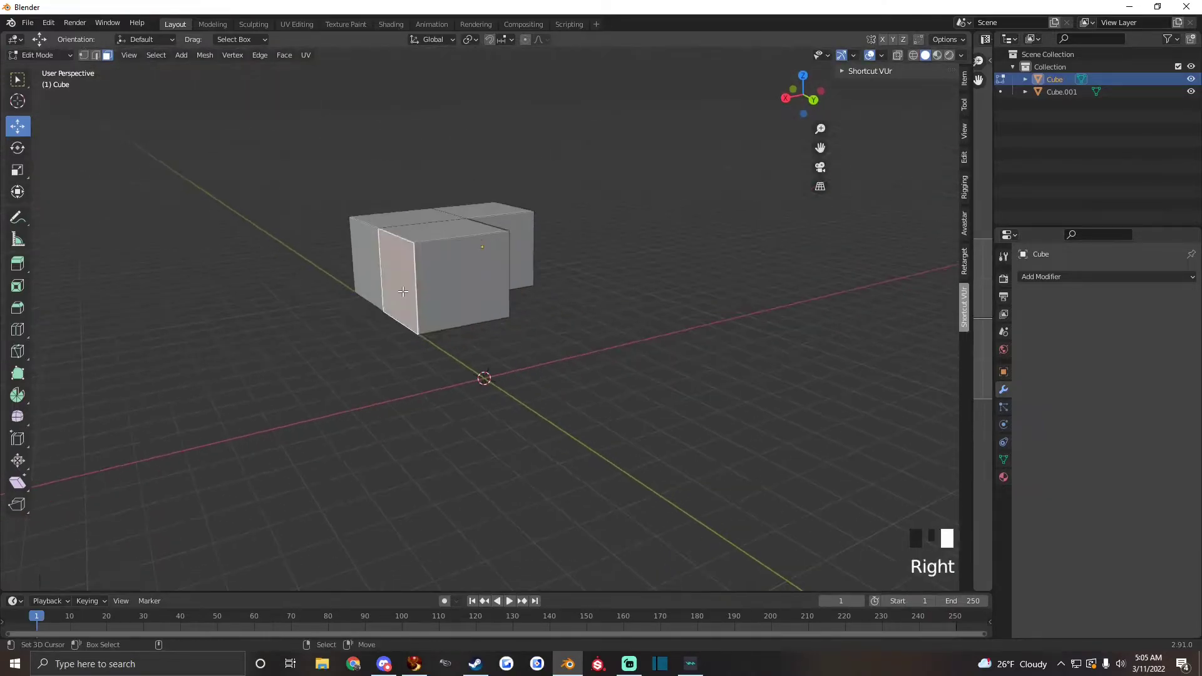
key(e)
click(446, 316)
Bevel the vertical edges at the stepped block's end, outer and inner corners with three segments to round them.
click(95, 55)
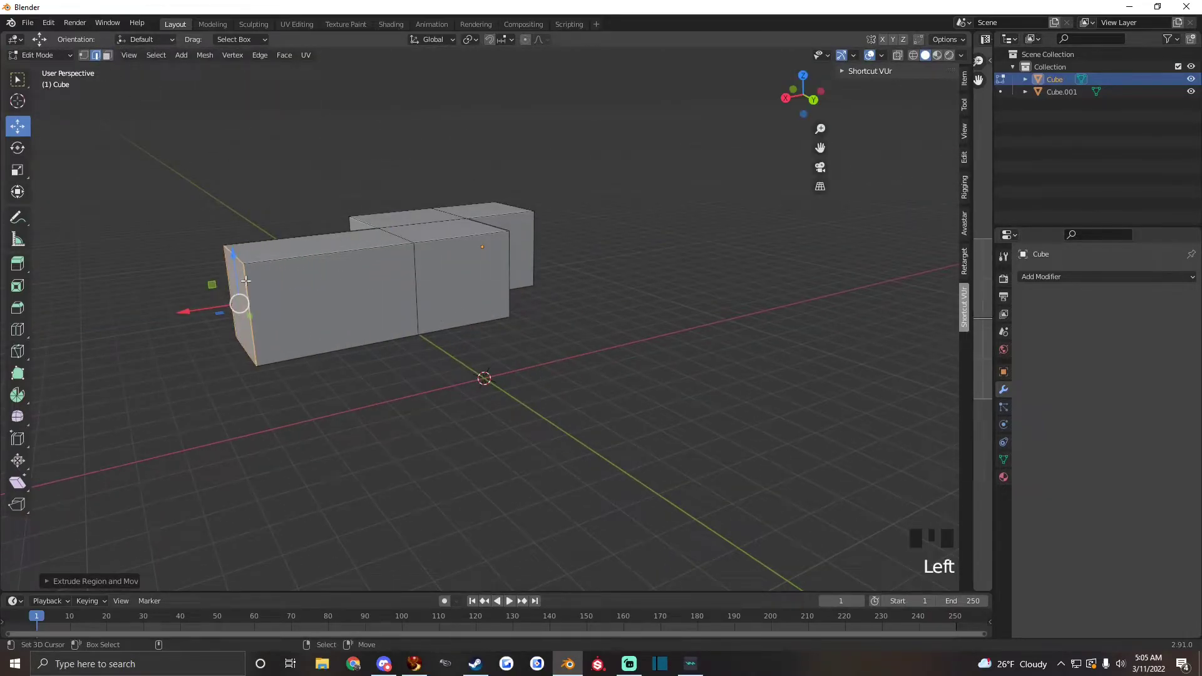
right_click(251, 315)
alt+drag(251, 315, 481, 416)
shift+right_click(404, 401)
key(ctrl+z)
shift+right_click(395, 418)
scroll(573, 332, up, 1)
shift+right_click(598, 310)
shift+right_click(597, 310)
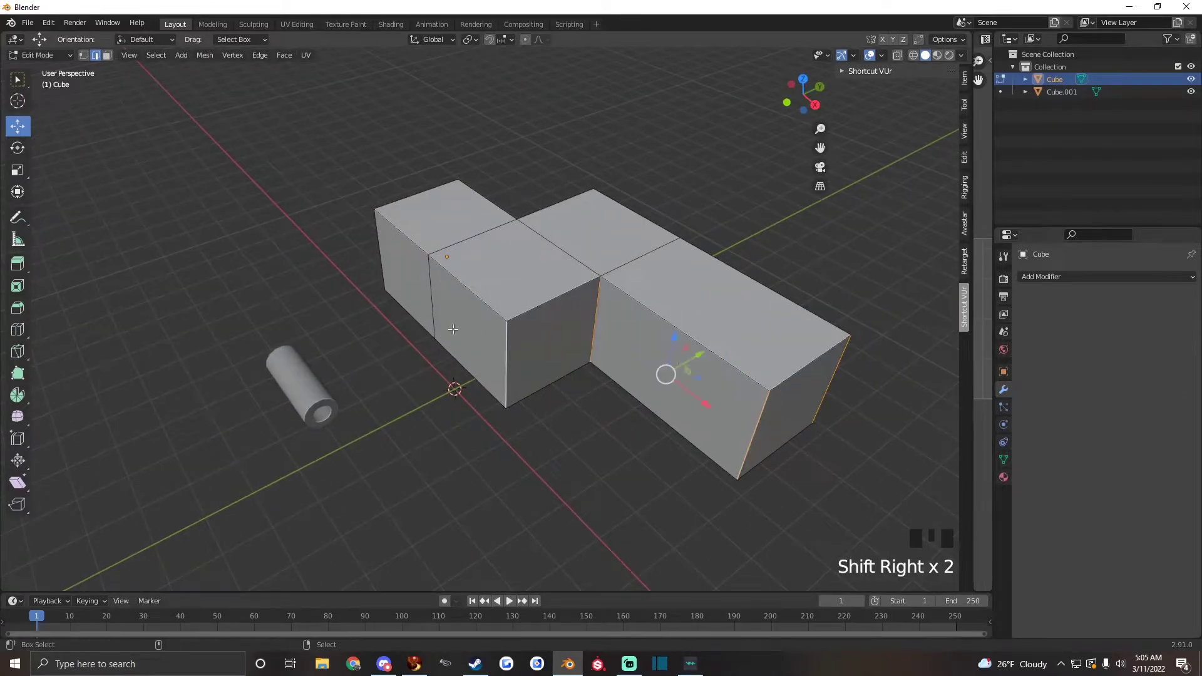
alt+drag(597, 310, 462, 369)
shift+right_click(454, 247)
shift+right_click(454, 246)
key(ctrl+b)
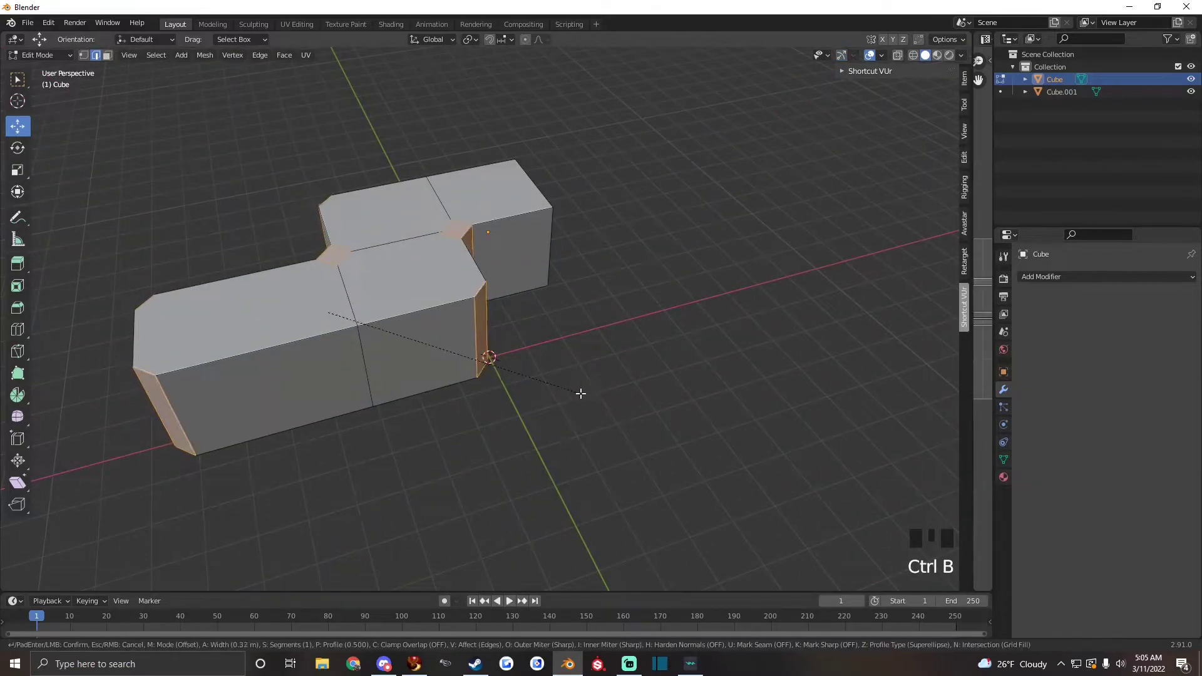
scroll(613, 393, up, 3)
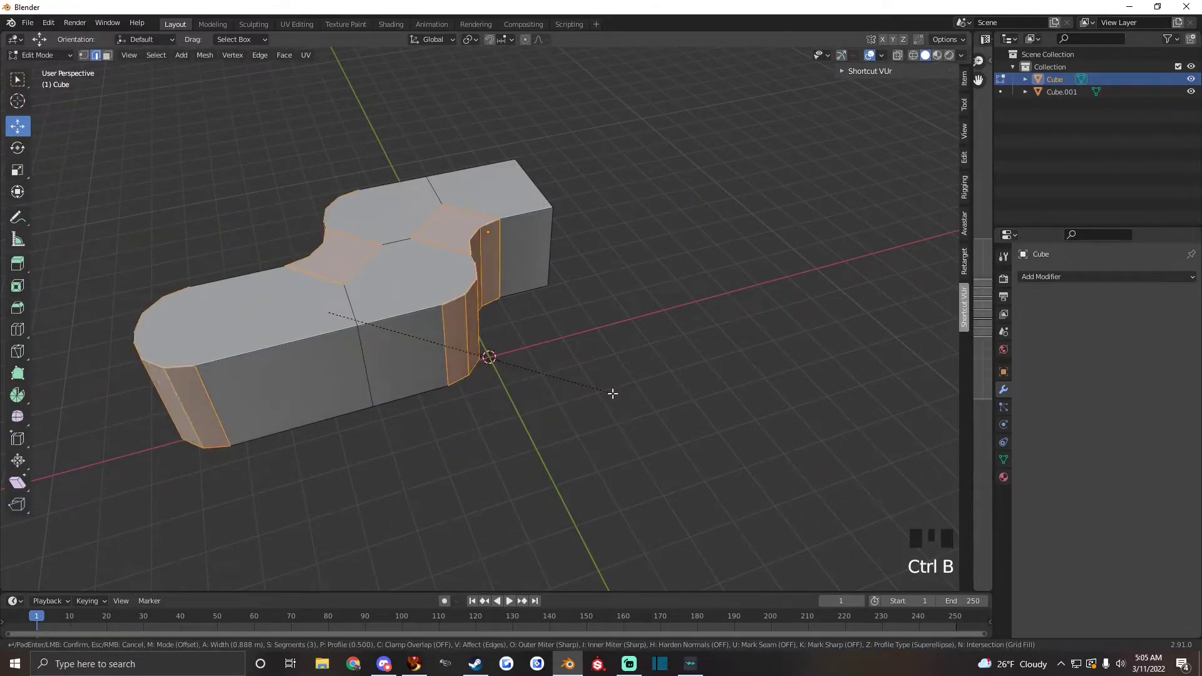
click(600, 393)
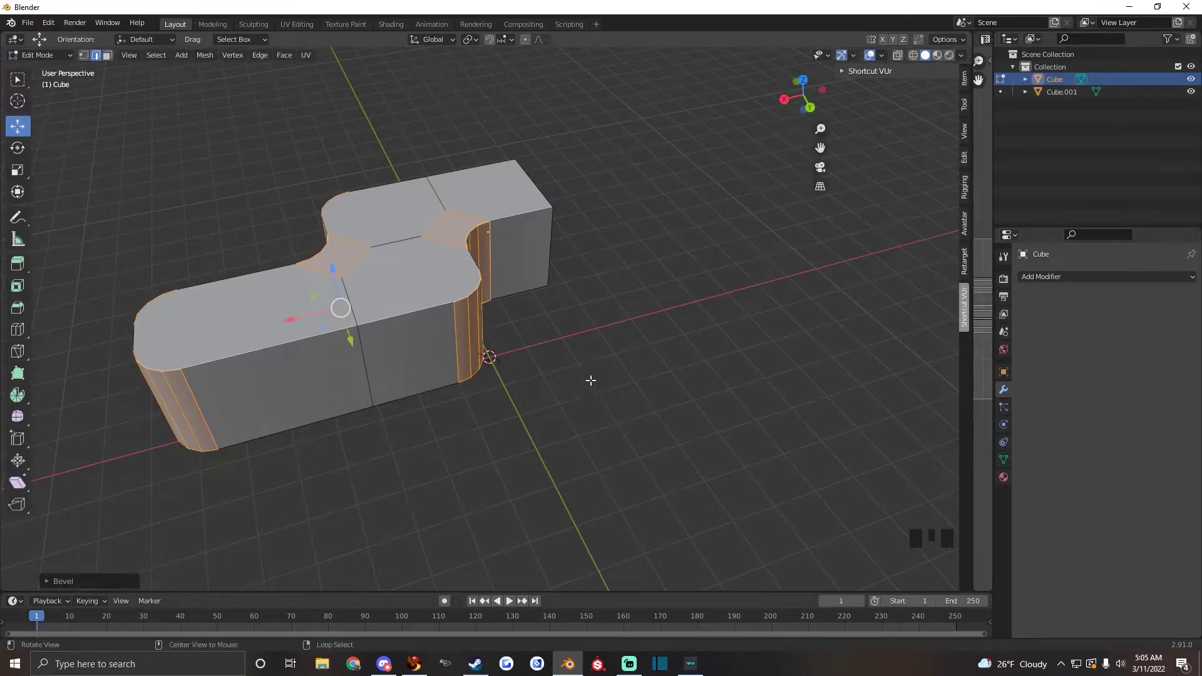
scroll(591, 379, up, 2)
alt+shift+drag(462, 344, 560, 309)
key(Tab)
scroll(690, 316, down, 4)
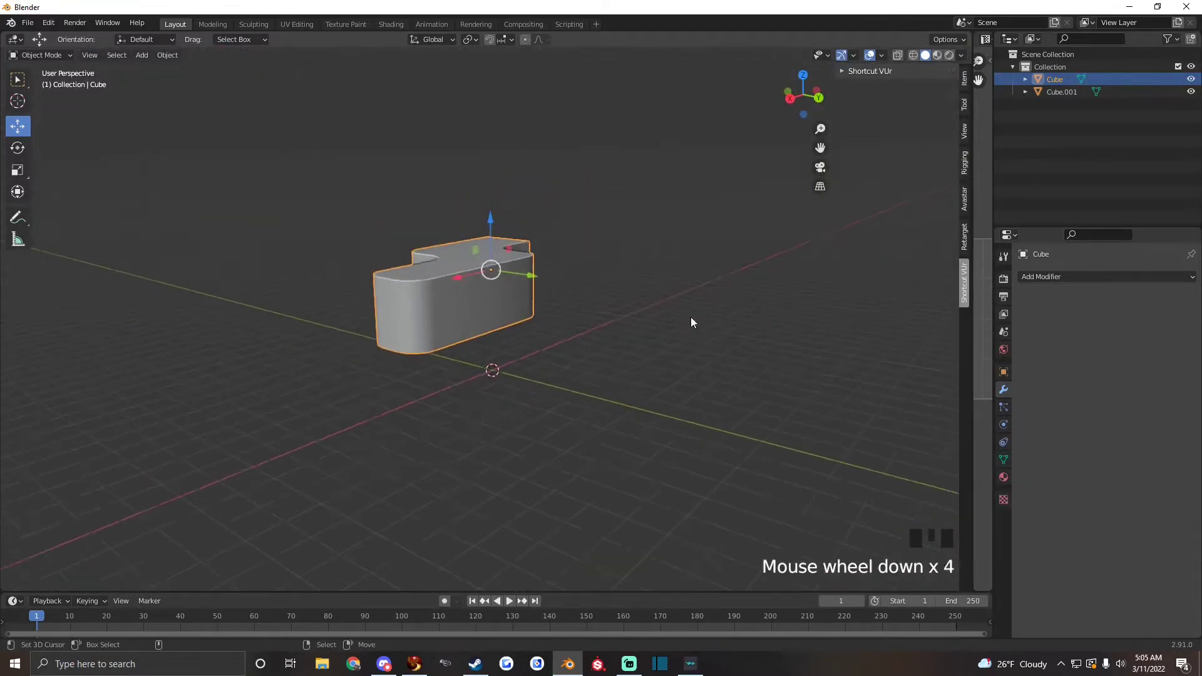
alt+drag(690, 317, 584, 313)
key(Tab)
Select the band of side faces along the rounded block, leaving out the square end face, and duplicate them in place.
click(107, 56)
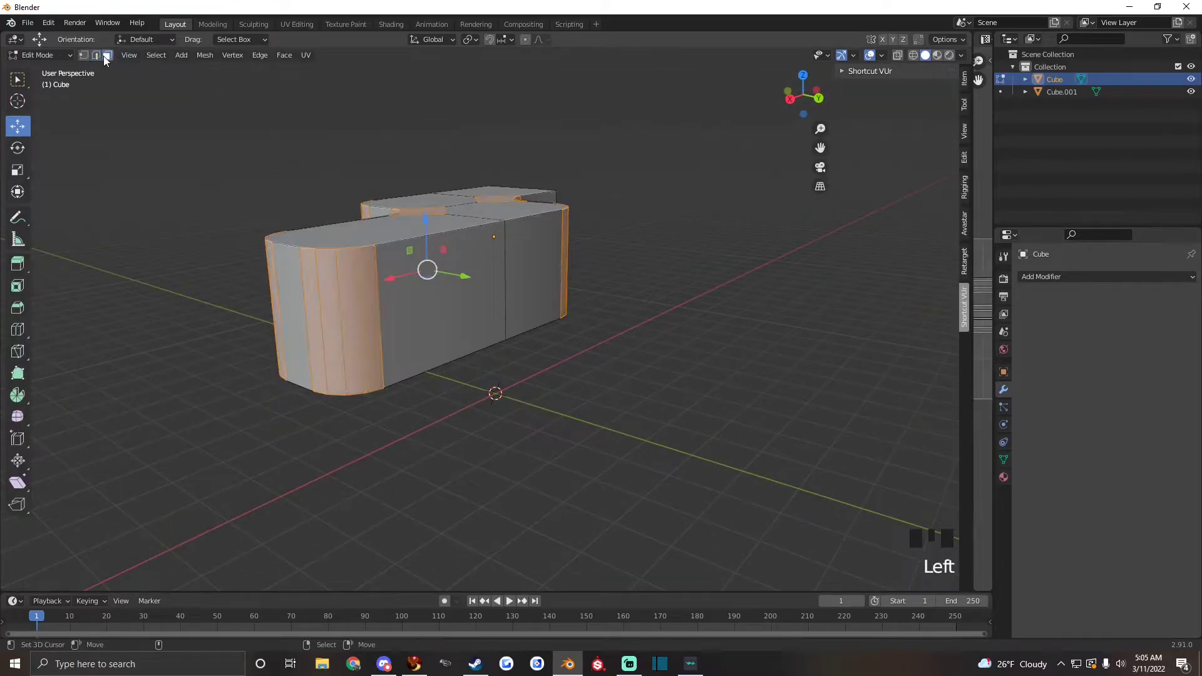
alt+shift+right_click(378, 321)
alt+shift+right_click(377, 321)
alt+drag(377, 321, 219, 313)
shift+right_click(676, 309)
alt+shift+drag(676, 309, 581, 307)
alt+drag(532, 318, 565, 320)
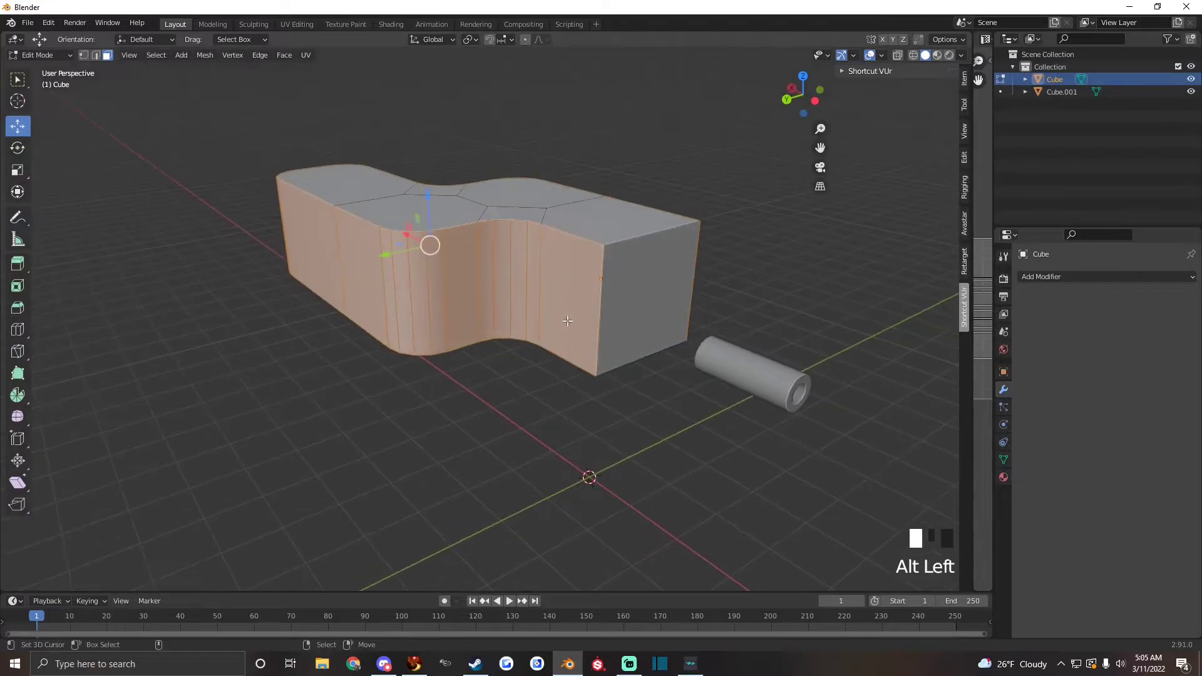
key(shift+d)
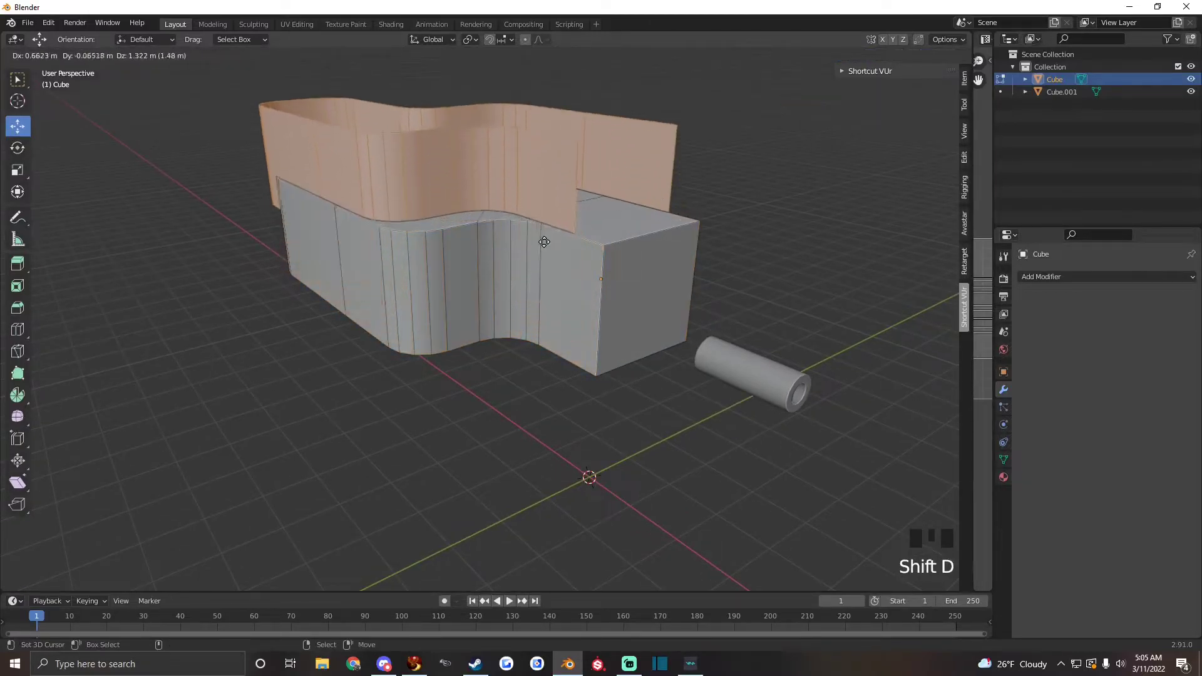
right_click(575, 196)
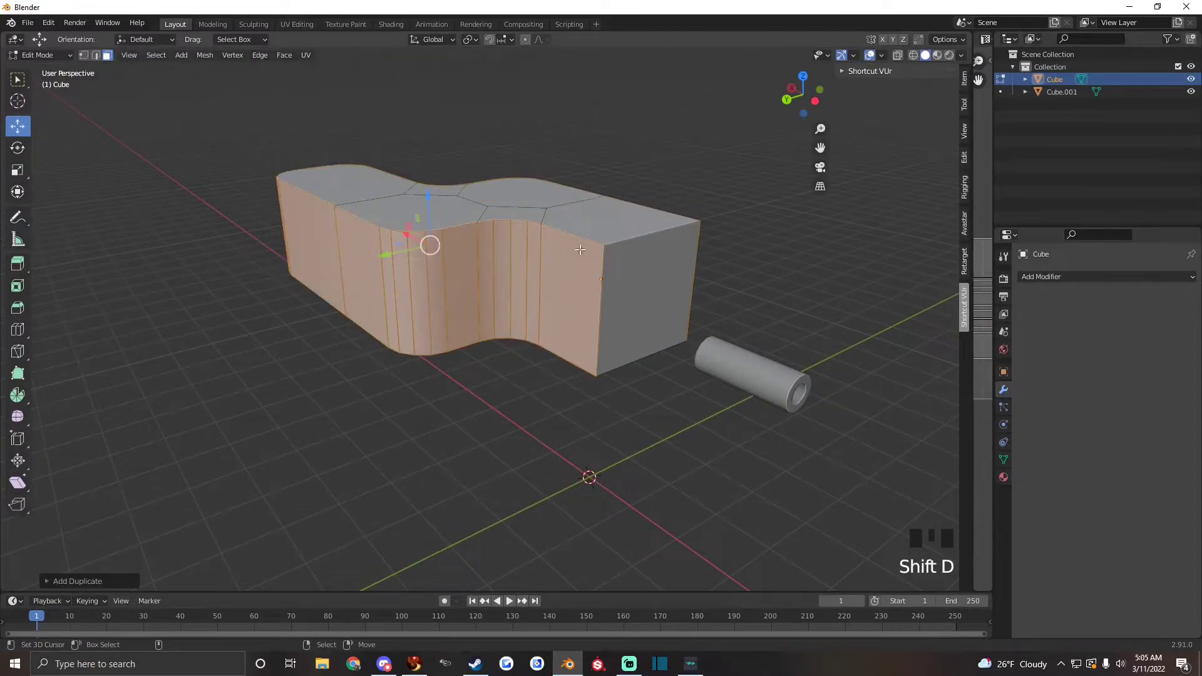
Offset the duplicated band of side faces outward from the block along its normals by about 0.21 m.
scroll(593, 315, up, 2)
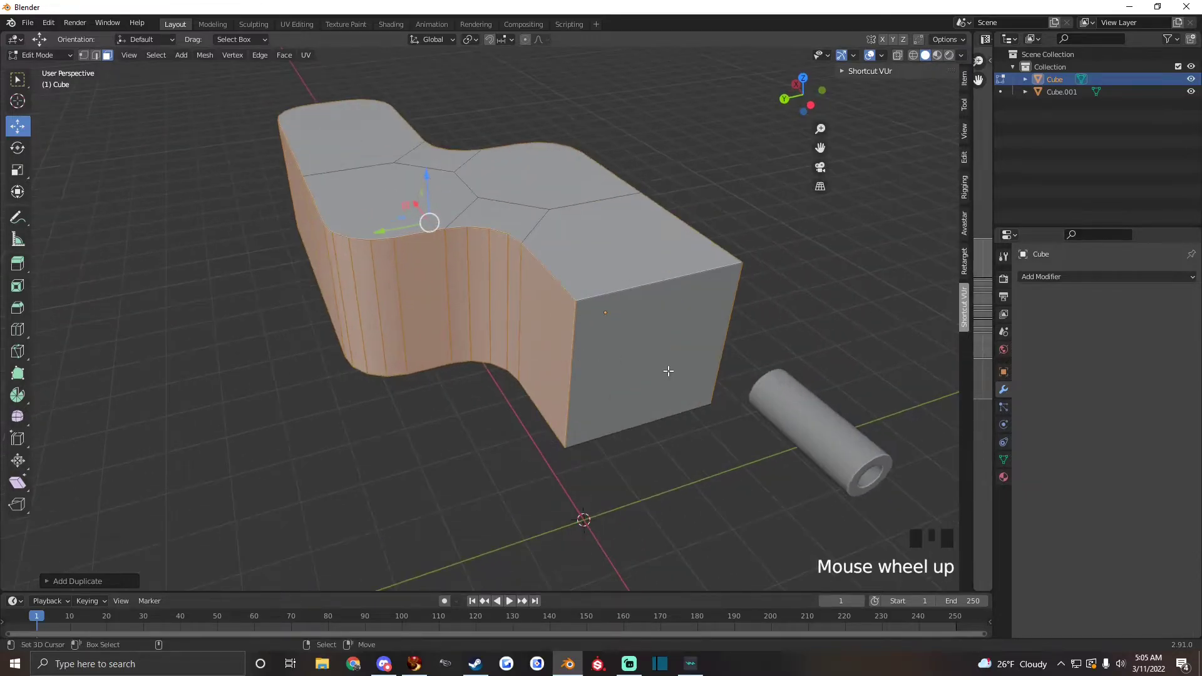
key(alt+s)
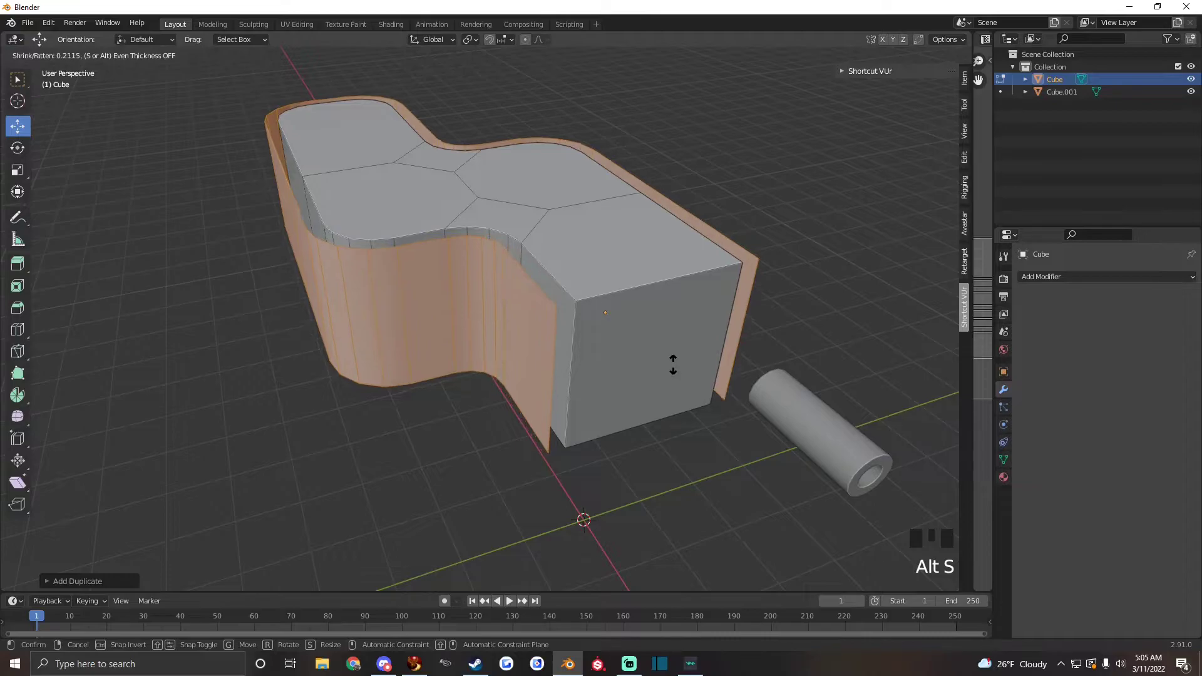
click(671, 364)
alt+drag(438, 341, 458, 333)
Add one centred horizontal loop cut around the offset band of faces.
key(ctrl+r)
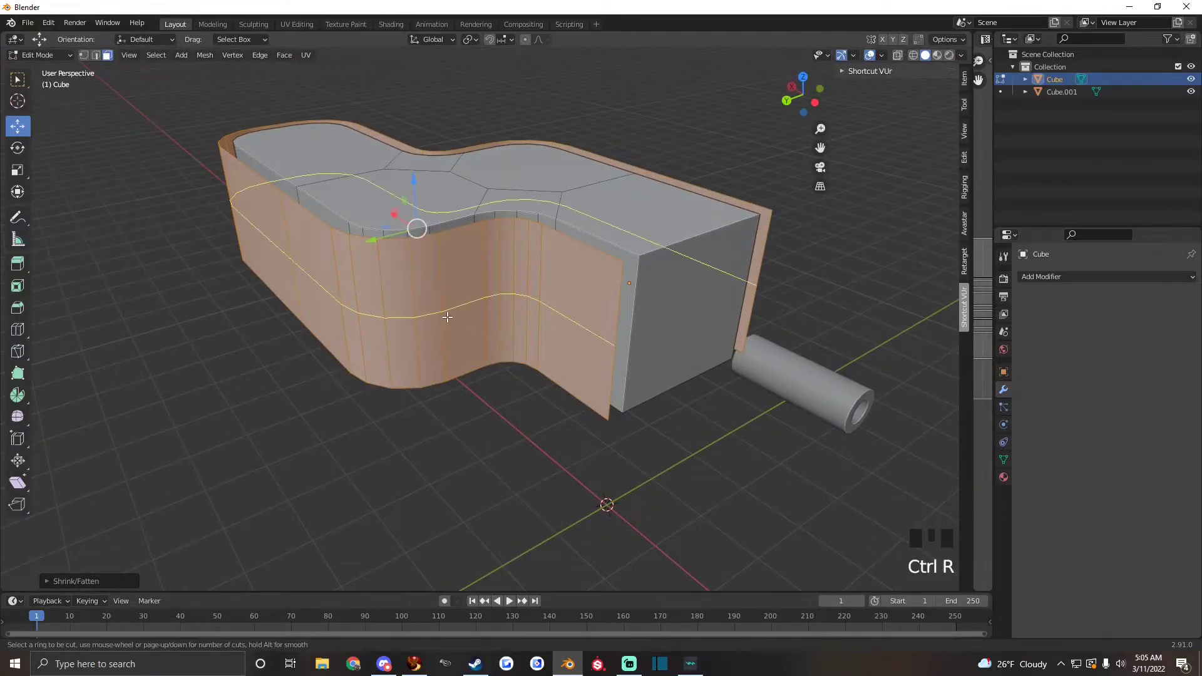
click(447, 306)
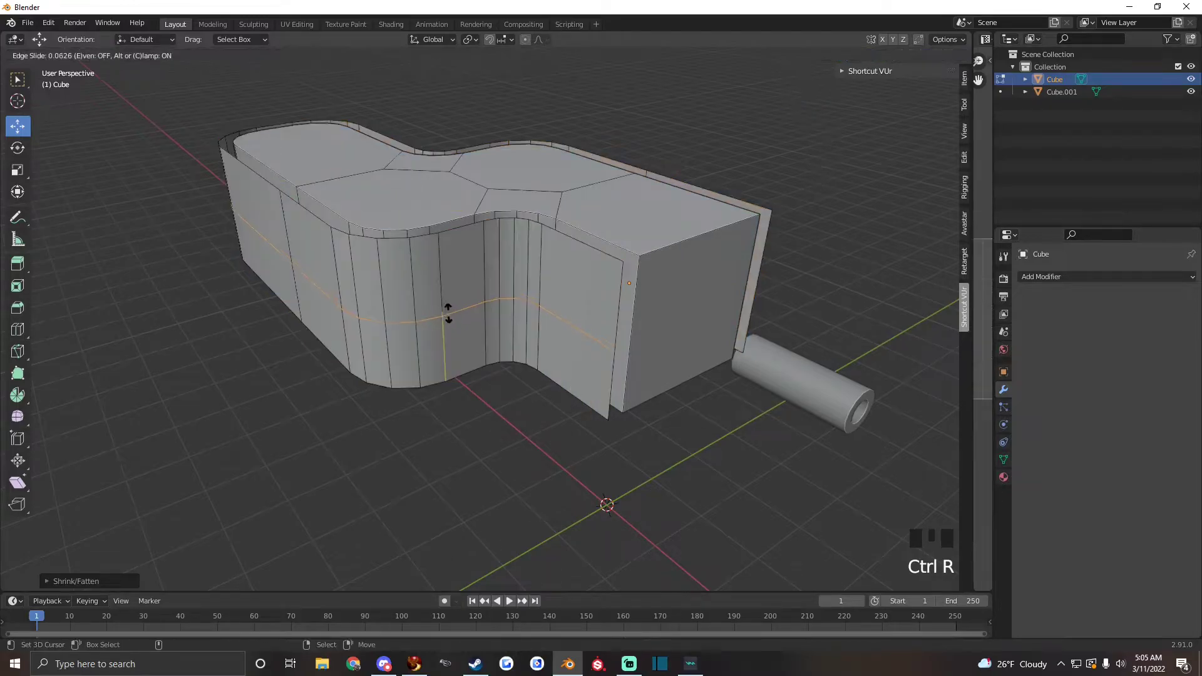
right_click(464, 304)
Delete the vertices of the offset band's upper and lower edge loops, leaving only the middle edge line.
alt+shift+right_click(461, 233)
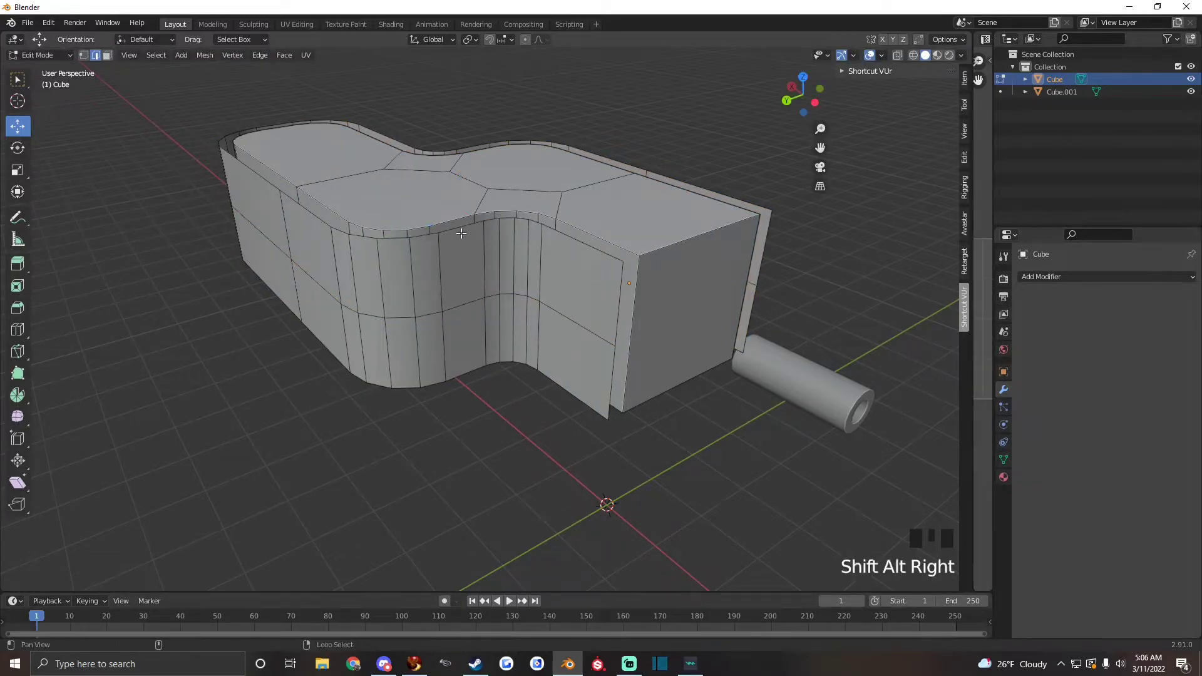
alt+shift+right_click(461, 233)
alt+shift+right_click(461, 234)
alt+shift+right_click(468, 372)
alt+drag(468, 372, 512, 314)
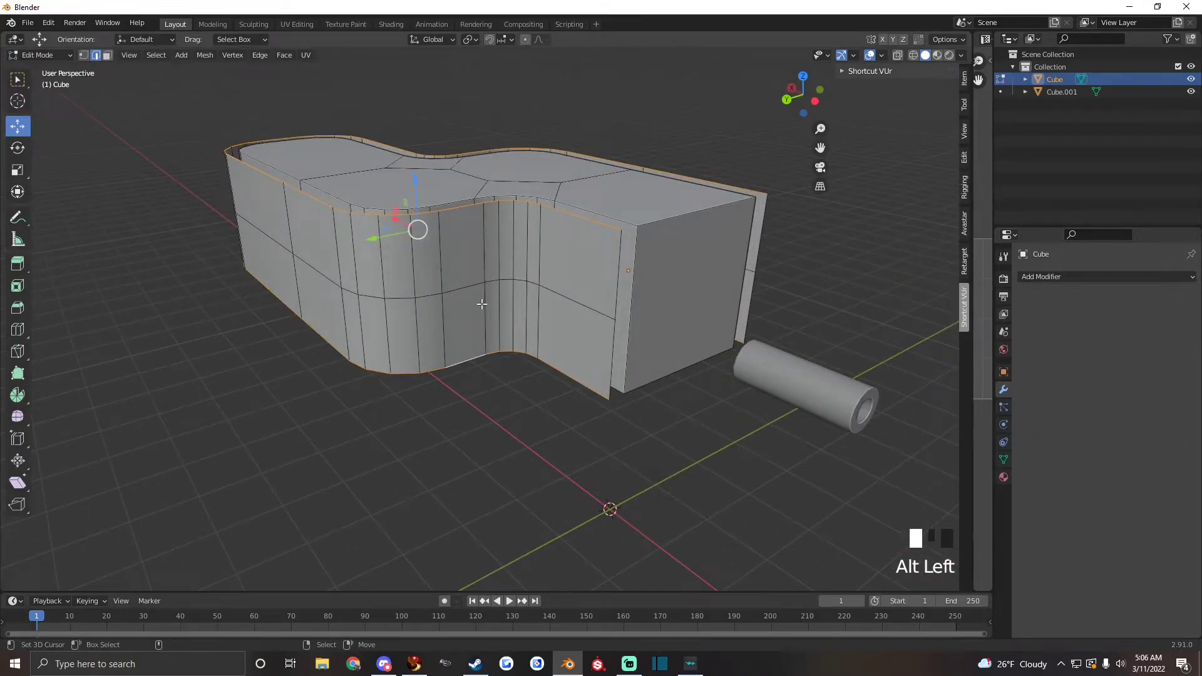
alt+shift+right_click(461, 208)
alt+shift+right_click(462, 207)
alt+shift+right_click(462, 207)
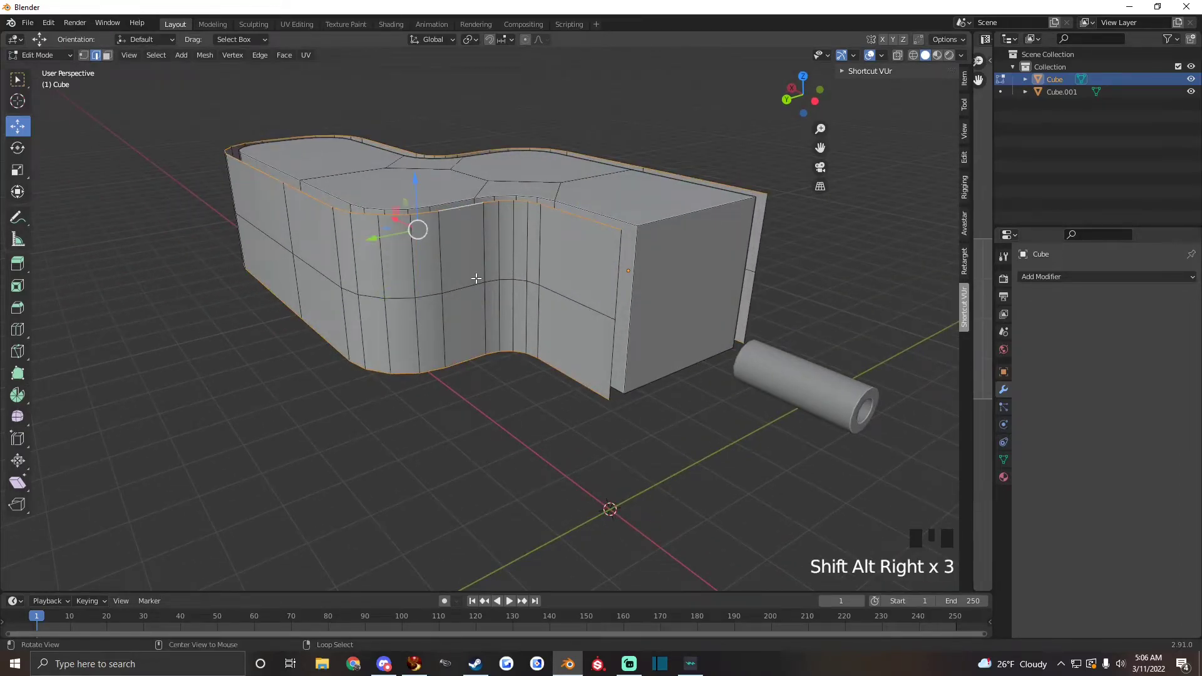
key(Delete)
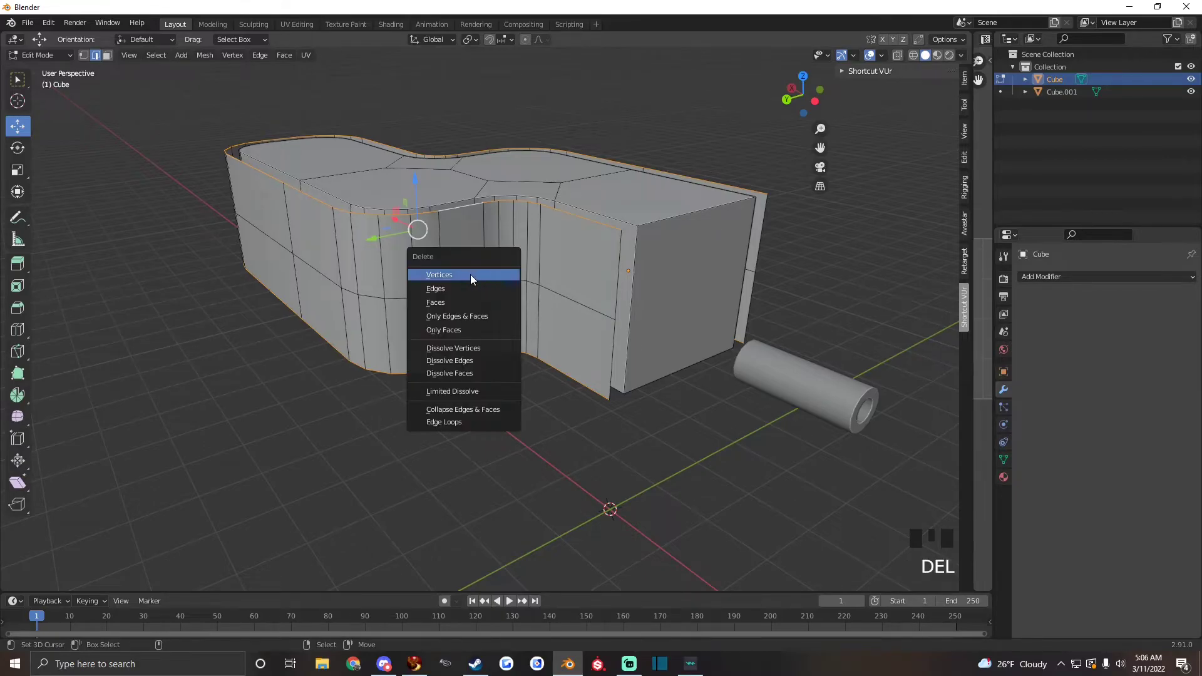
click(471, 274)
Separate the remaining middle edge line into its own object and select it in object mode.
right_click(317, 300)
shift+right_click(318, 285)
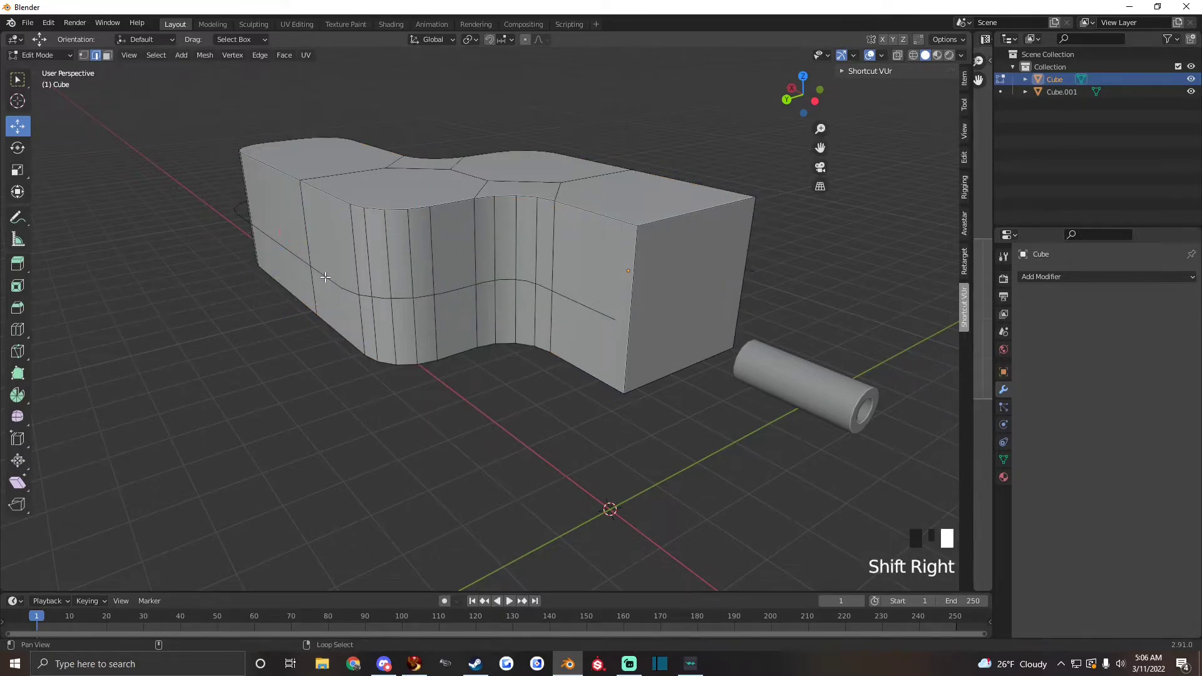
alt+shift+right_click(326, 276)
alt+shift+right_click(326, 275)
scroll(548, 319, down, 2)
alt+drag(581, 285, 519, 328)
scroll(476, 313, up, 2)
key(p)
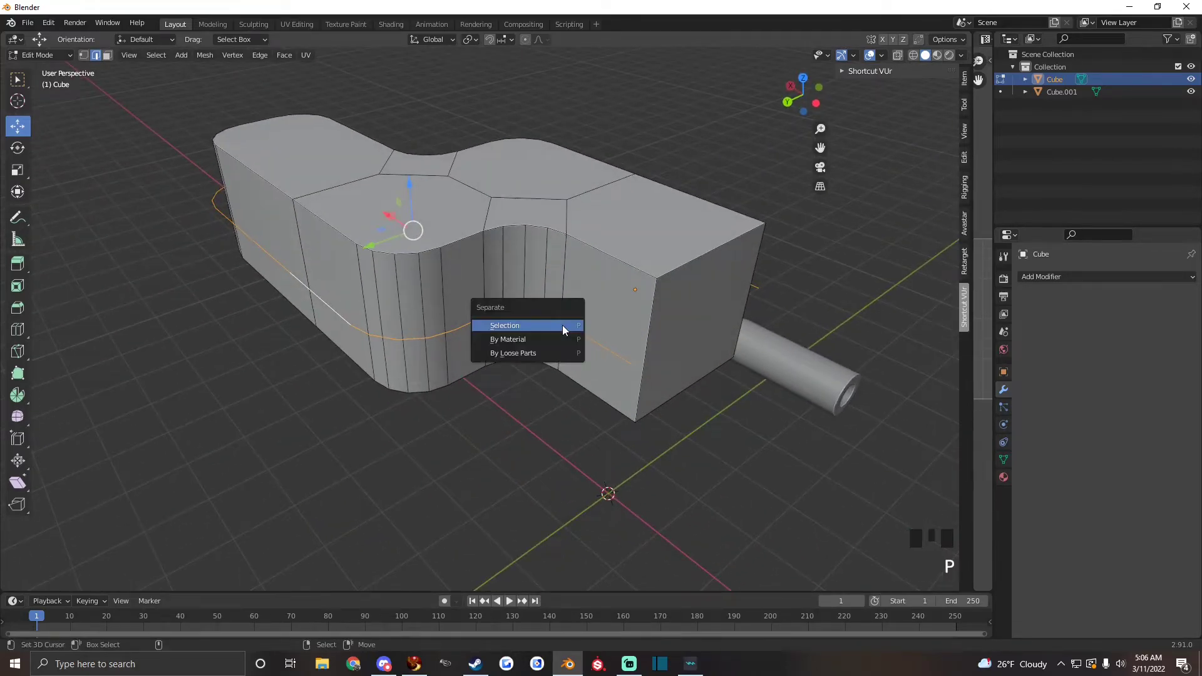
click(562, 325)
key(Tab)
right_click(396, 340)
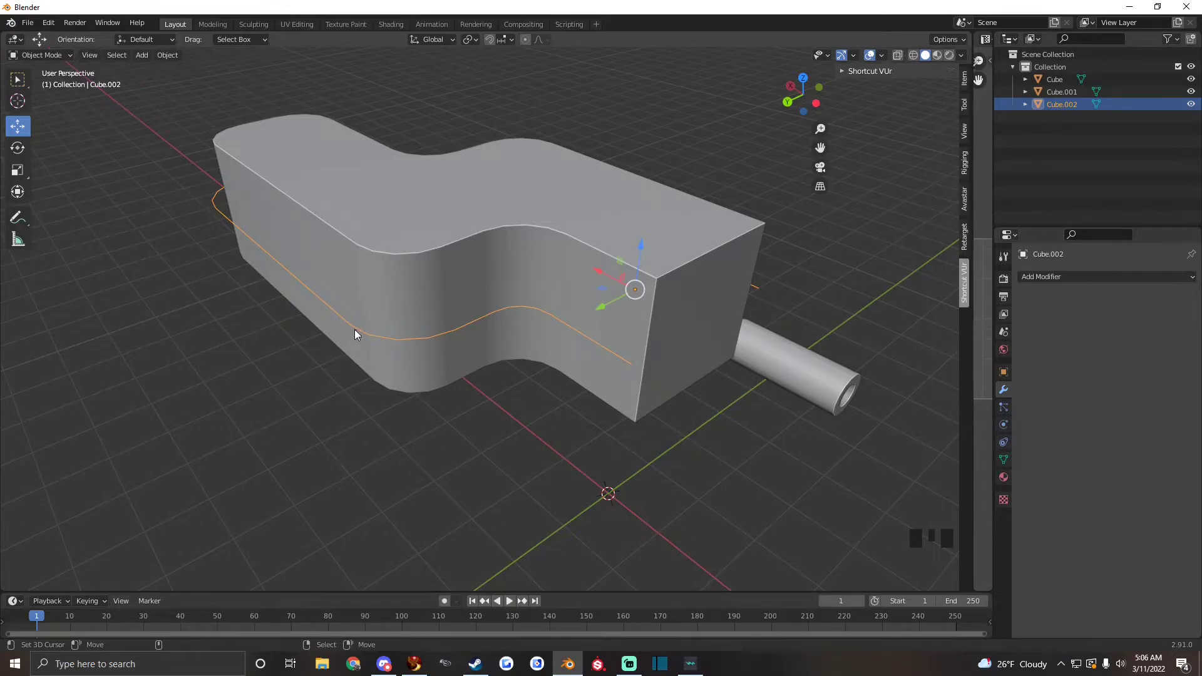
Convert the separated edge line around the block to a curve.
alt+drag(354, 329, 352, 330)
right_click(310, 279)
right_click(310, 280)
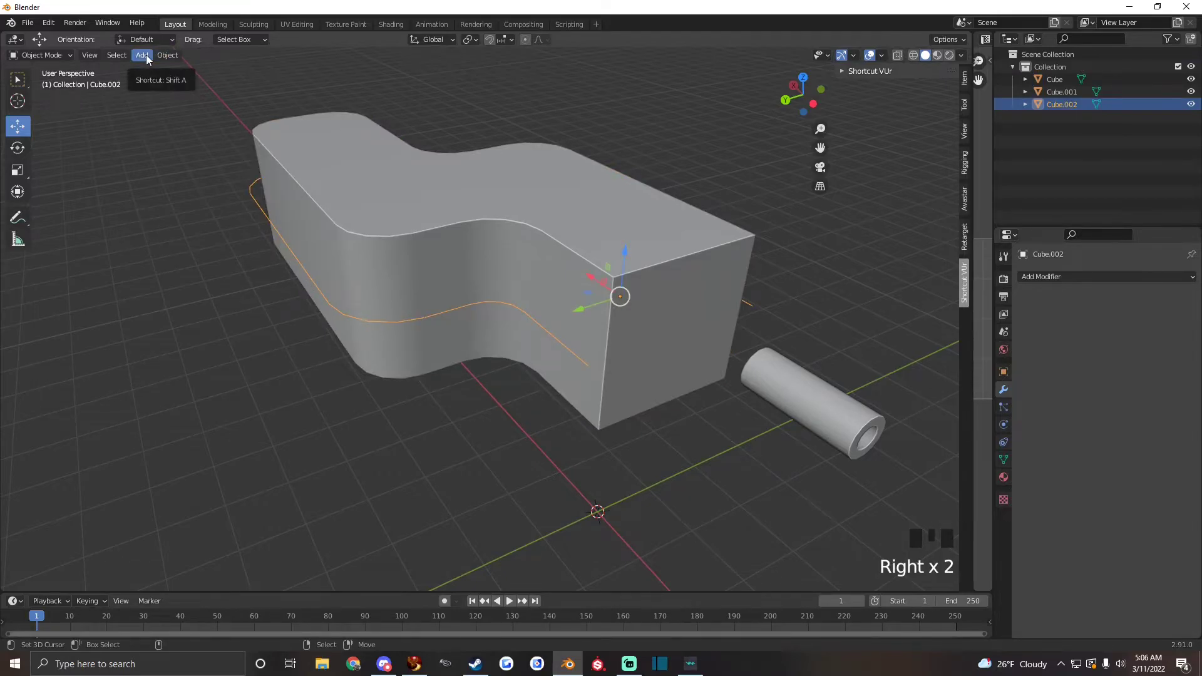
click(166, 56)
mouse_move(223, 386)
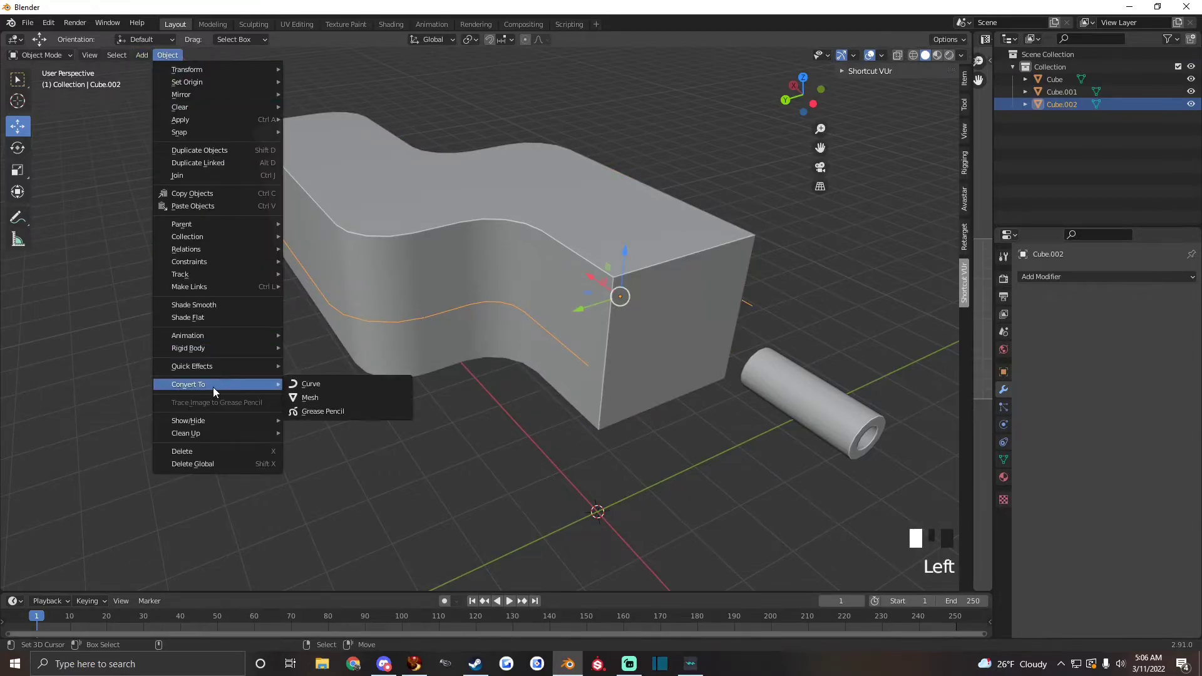
click(332, 386)
Give the curve a round bevel with resolution 5 and a depth of 0.17 m to form a tube.
click(1004, 443)
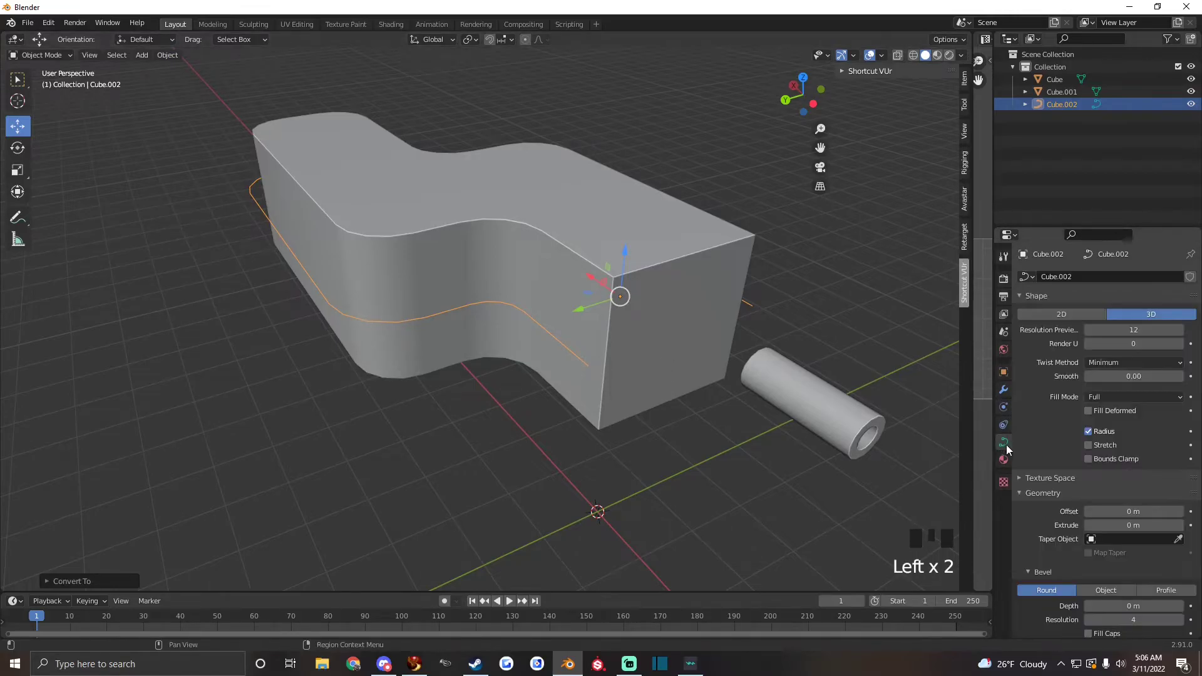
scroll(1100, 609, down, 3)
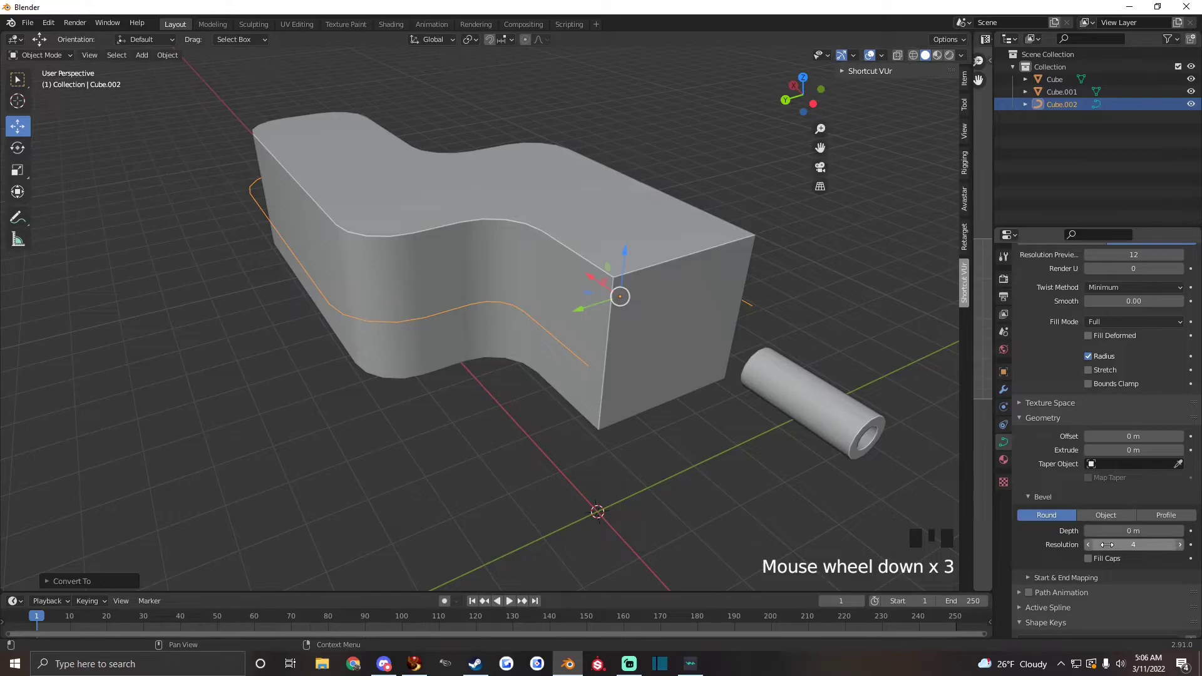
click(1181, 545)
shift+drag(1134, 531, 1168, 531)
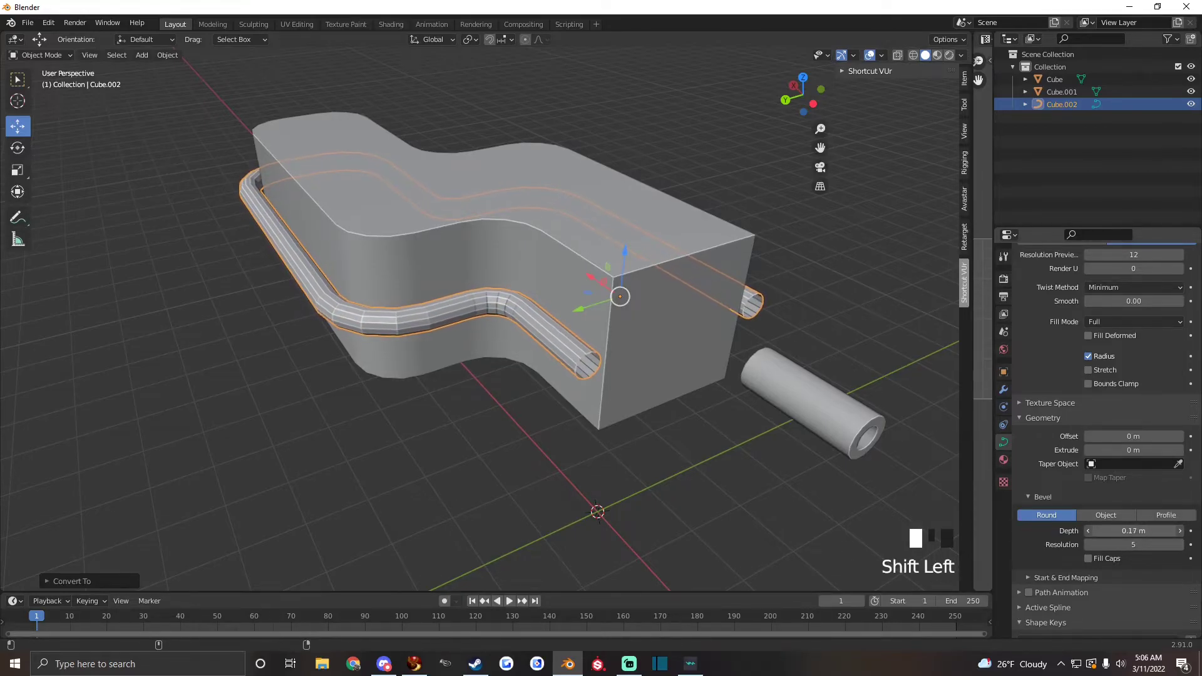
Convert the beveled tube curve around the block to a mesh.
alt+drag(407, 401, 675, 419)
scroll(772, 412, up, 2)
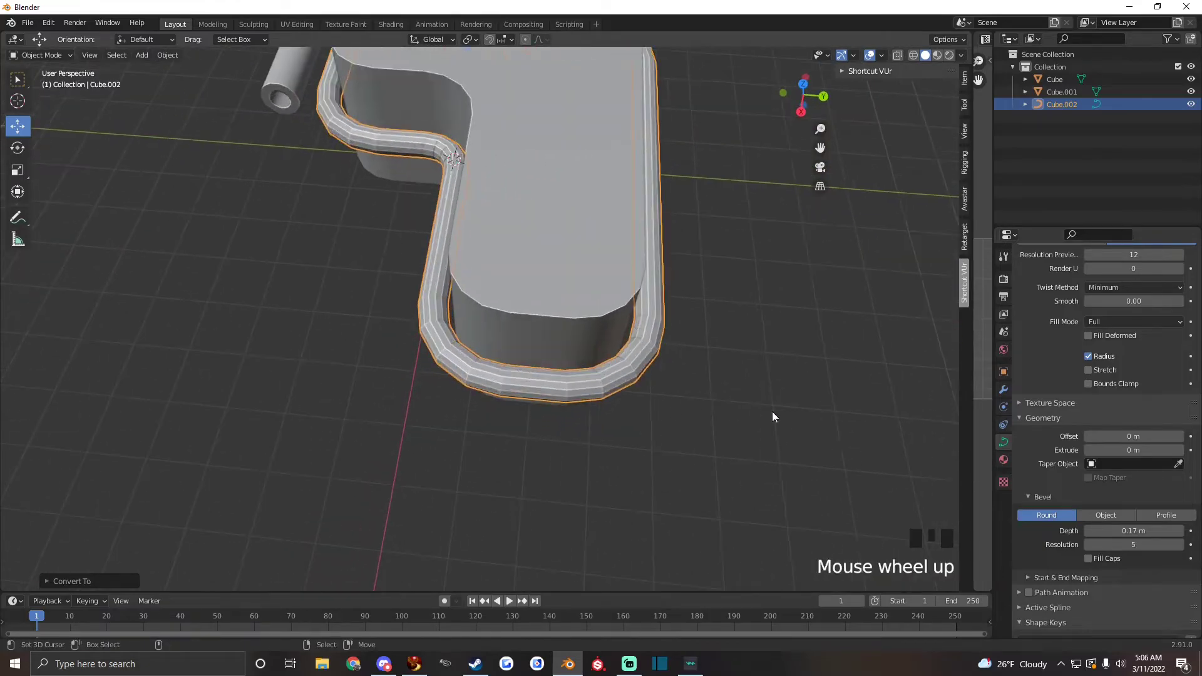
click(164, 55)
mouse_move(196, 385)
click(311, 398)
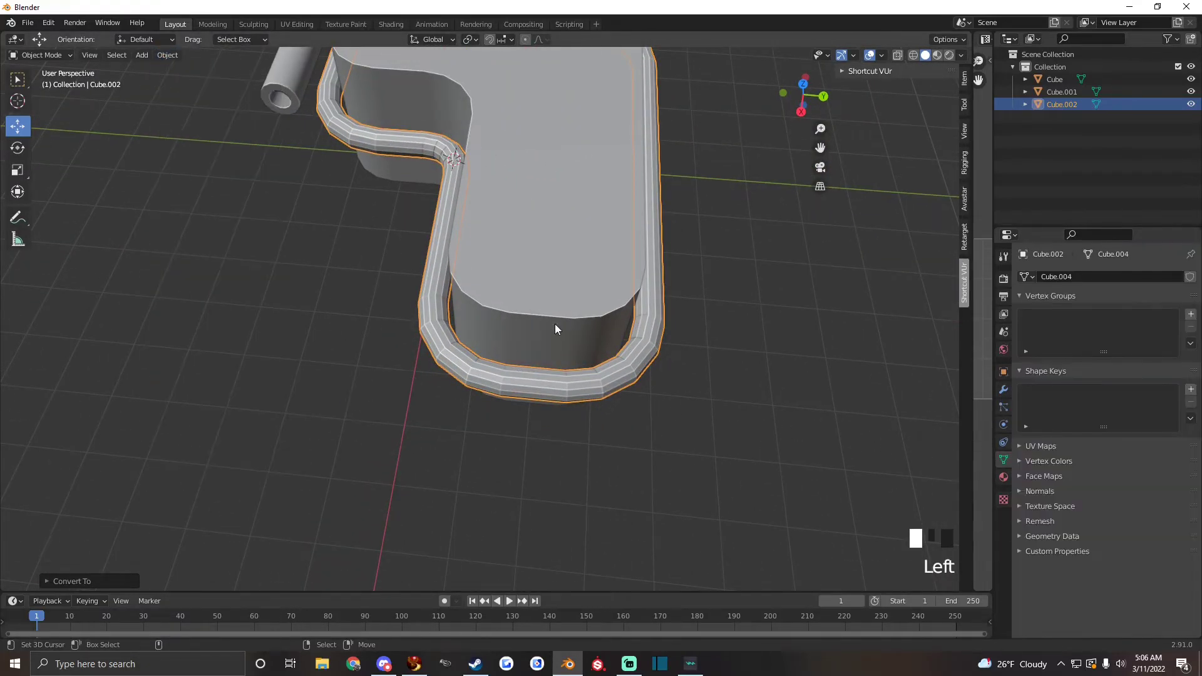
Apply smooth shading to the tube mesh.
key(Tab)
key(a)
key(Tab)
key(q)
click(571, 315)
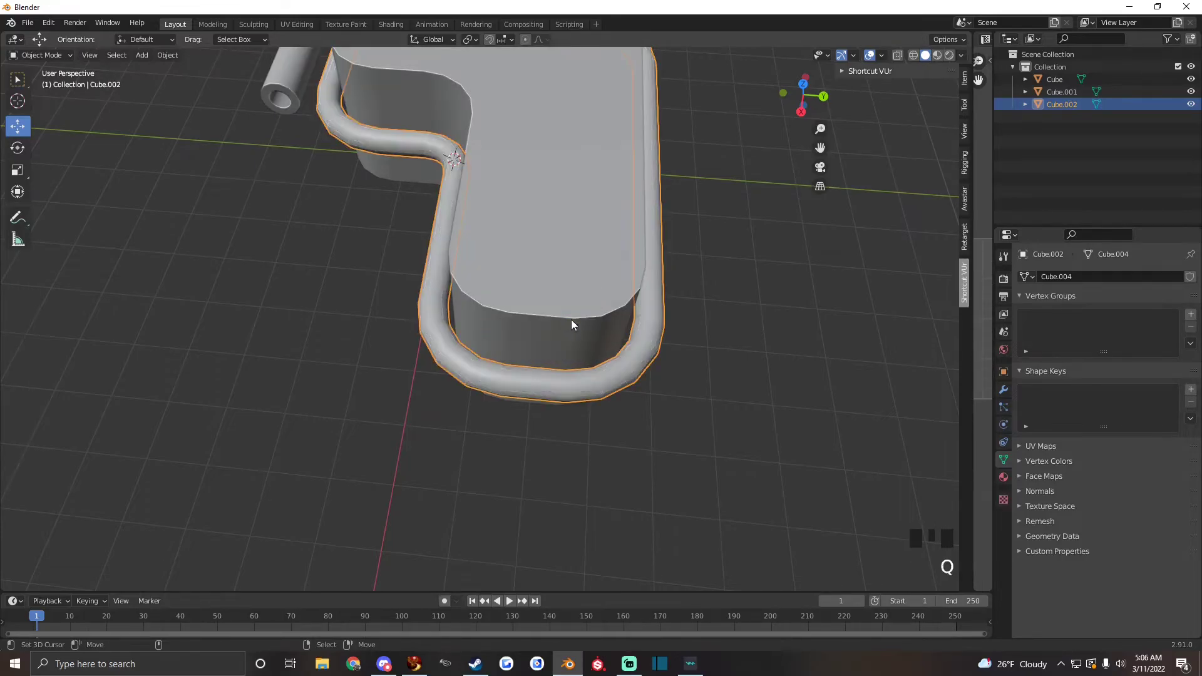
scroll(588, 272, down, 4)
key(a)
key(a)
key(a)
key(a)
key(a)
Move the tube straight down along Z so it runs around the base of the block.
scroll(591, 280, up, 2)
alt+drag(602, 313, 385, 345)
scroll(598, 404, up, 2)
alt+drag(598, 403, 565, 452)
right_click(564, 452)
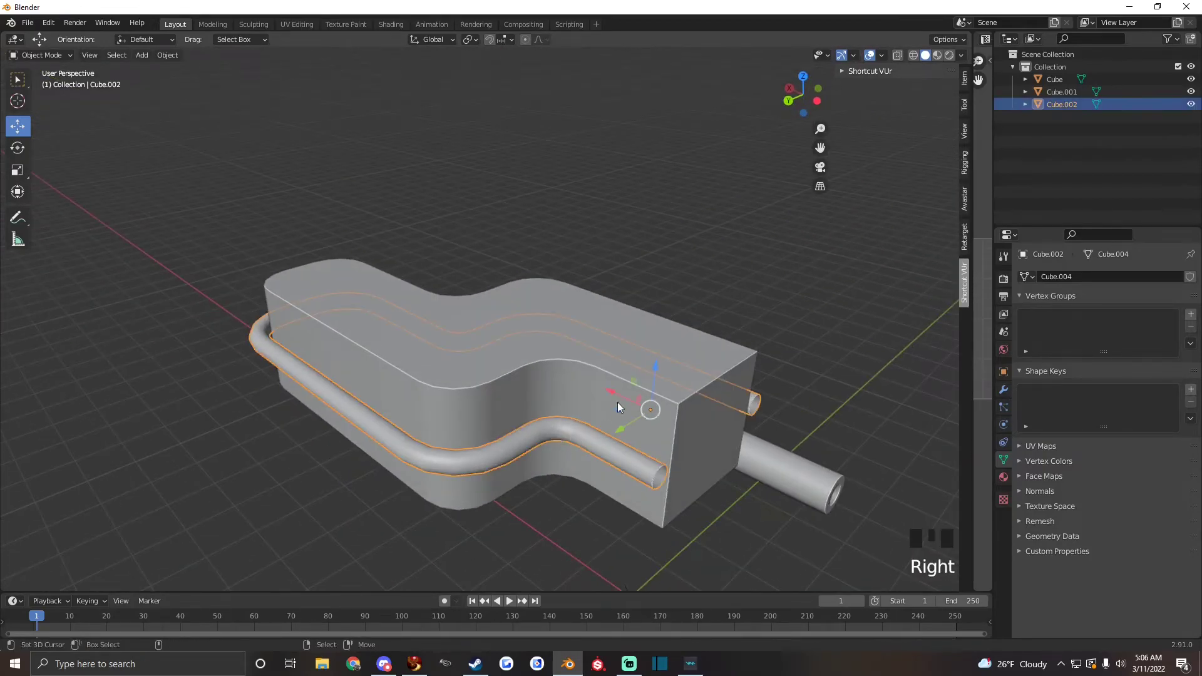
drag(651, 371, 505, 390)
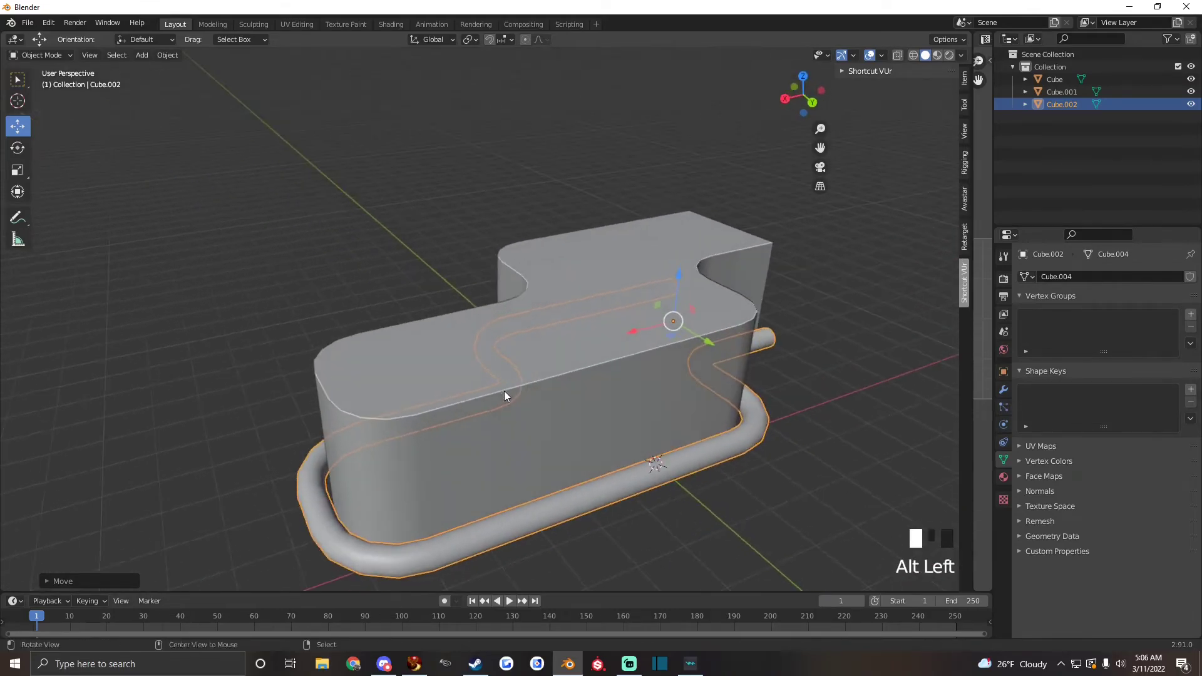
Select all the top faces of the block in edit mode and extrude them slightly upward into a thin layer.
key(Tab)
key(Tab)
right_click(432, 330)
key(Tab)
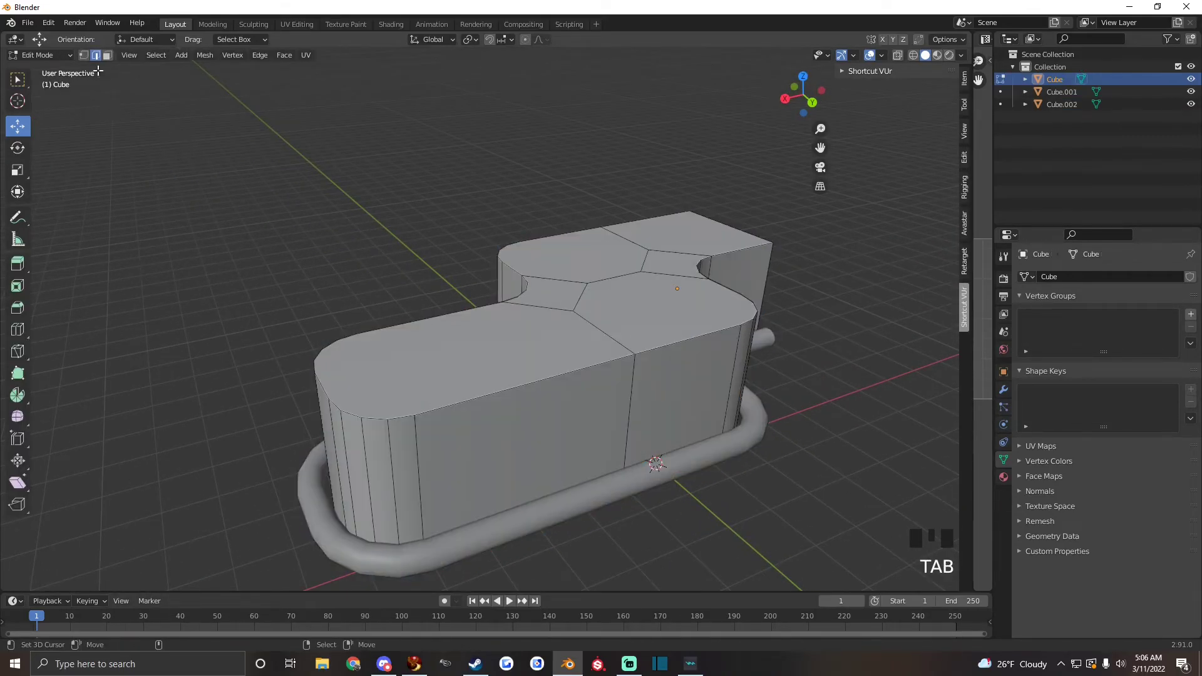
right_click(403, 362)
shift+right_click(544, 325)
shift+right_click(689, 313)
shift+right_click(558, 295)
shift+right_click(670, 251)
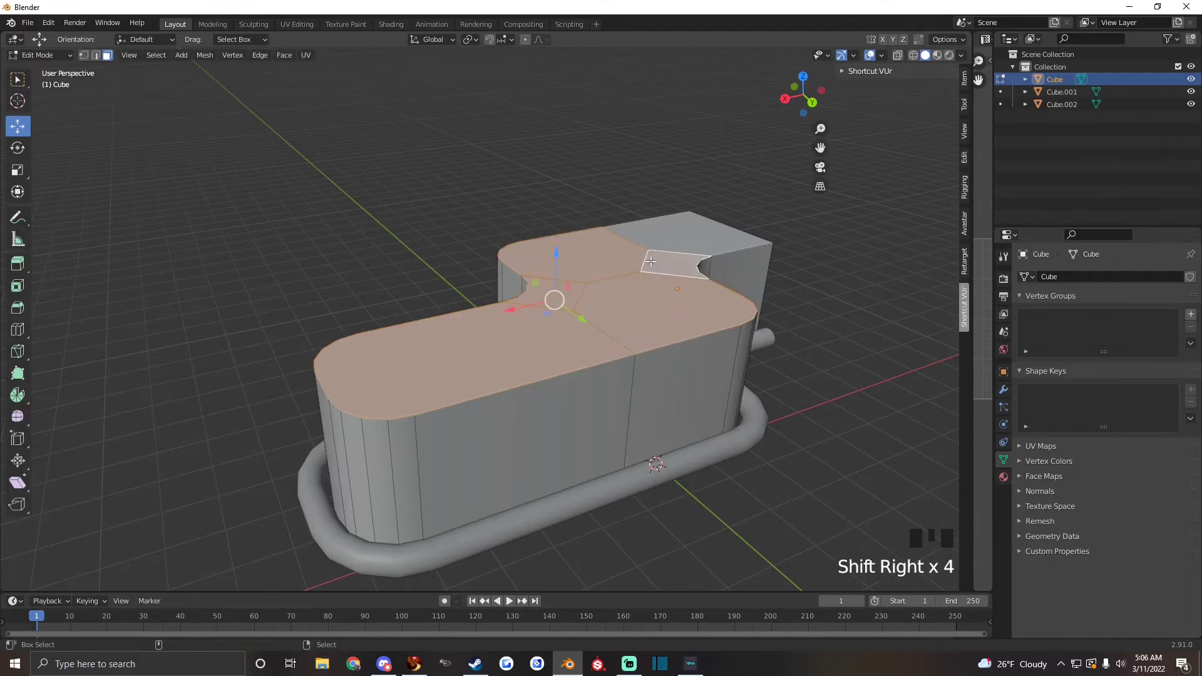
shift+right_click(689, 235)
alt+drag(722, 305, 718, 288)
key(e)
right_click(718, 272)
drag(563, 241, 558, 226)
Extrude the thin layer's side faces outward along their normals by about 0.27 m to form an overhanging rim, and return to object mode.
right_click(393, 346)
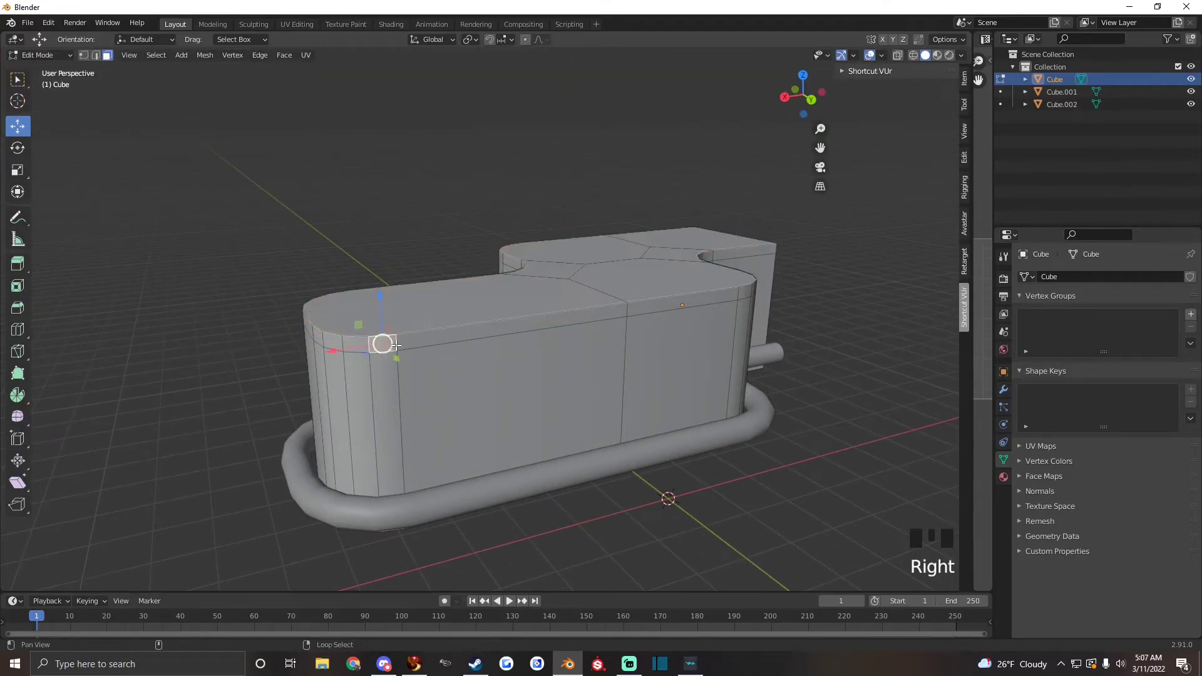
alt+shift+right_click(394, 345)
alt+shift+right_click(395, 345)
alt+shift+right_click(394, 345)
key(e)
right_click(644, 360)
key(alt+s)
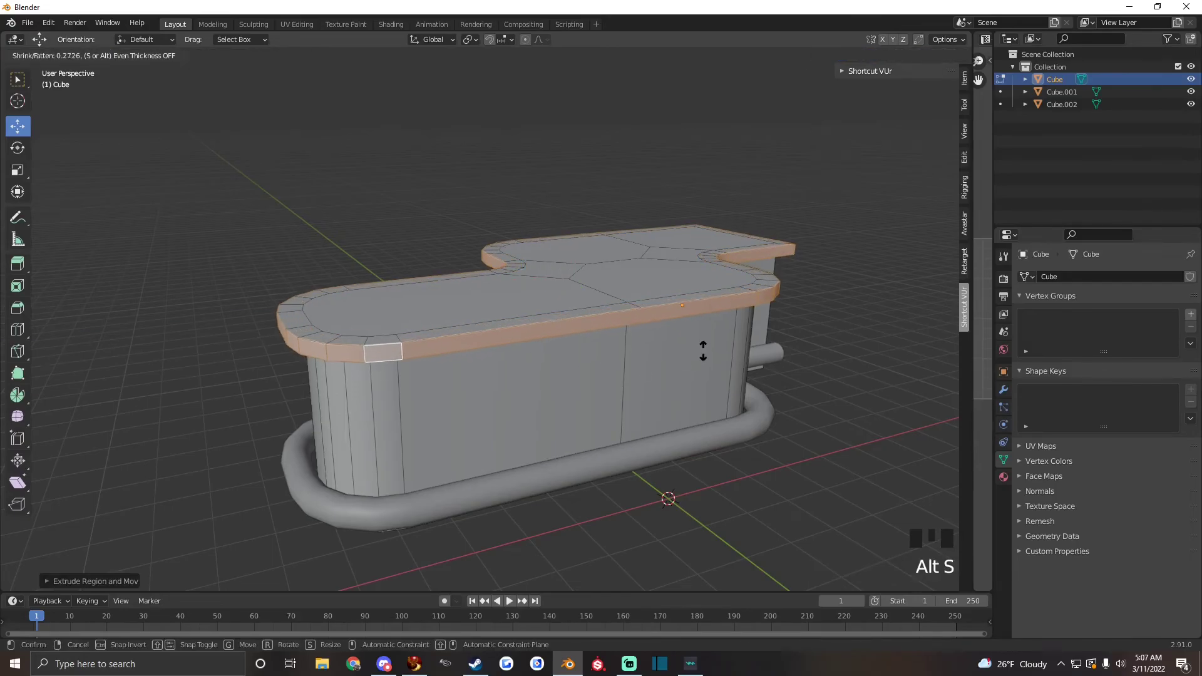
click(706, 346)
key(Tab)
alt+drag(706, 347, 760, 379)
scroll(601, 378, down, 2)
scroll(655, 378, up, 2)
alt+drag(655, 378, 524, 400)
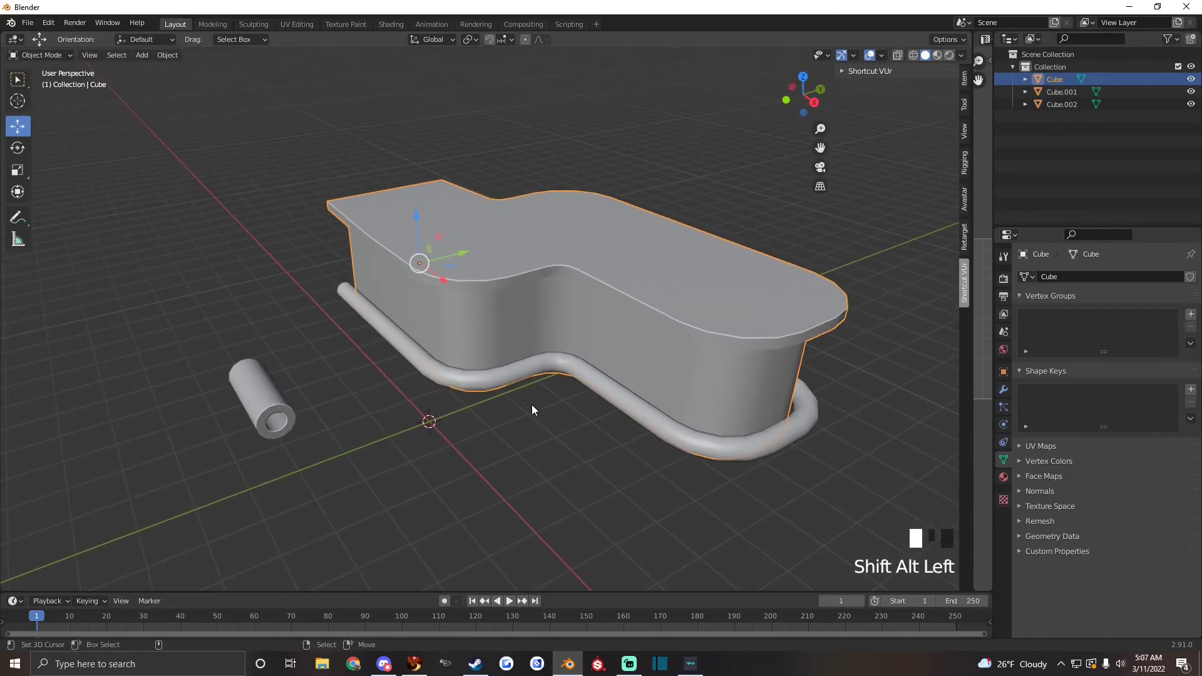